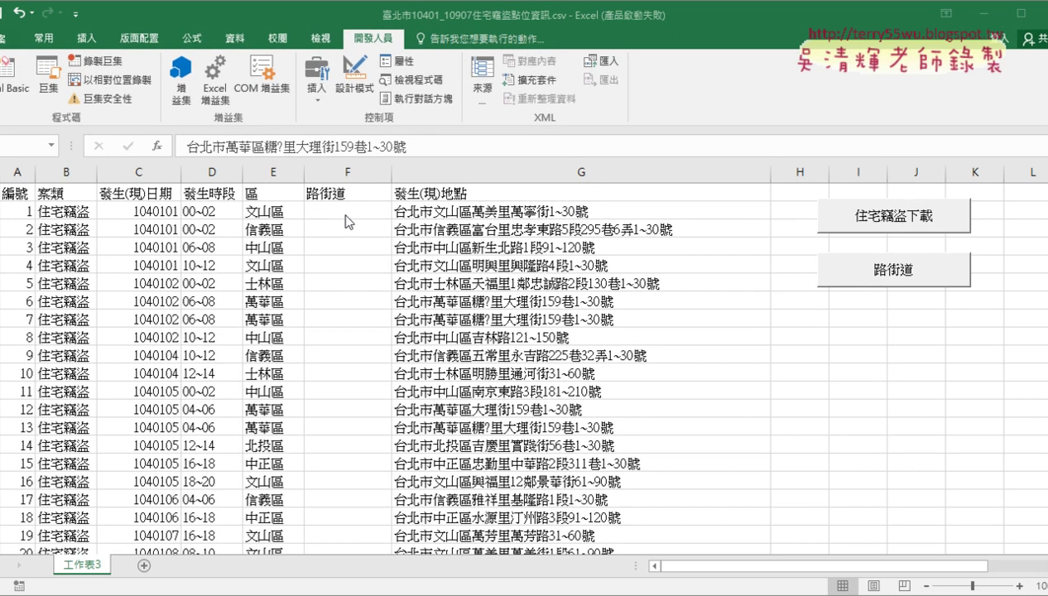
- Select F2 and mark the street name and 區 in the G2 address
left_click(341, 193)
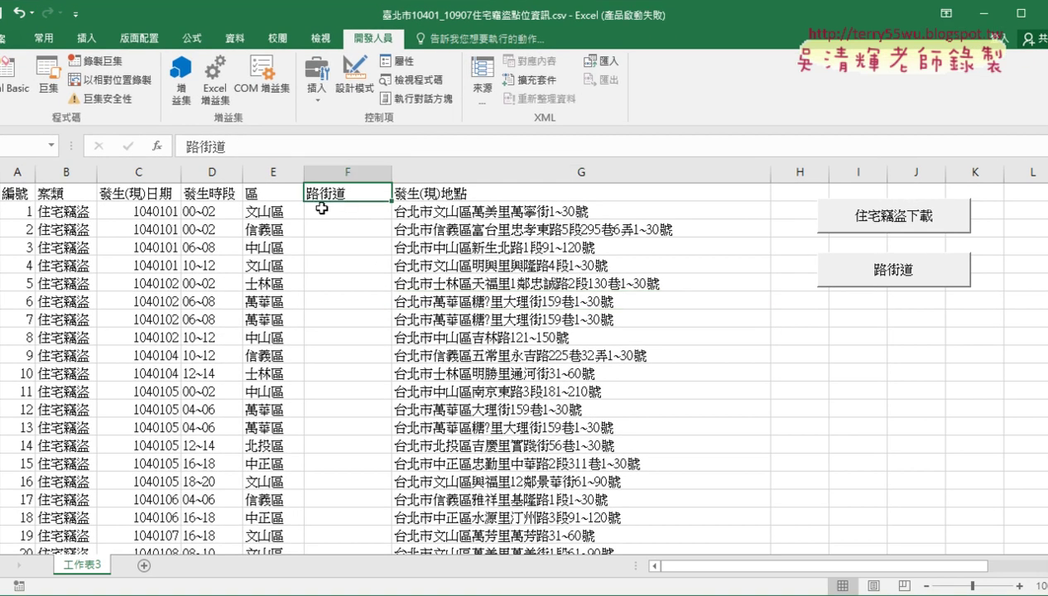
left_click(318, 209)
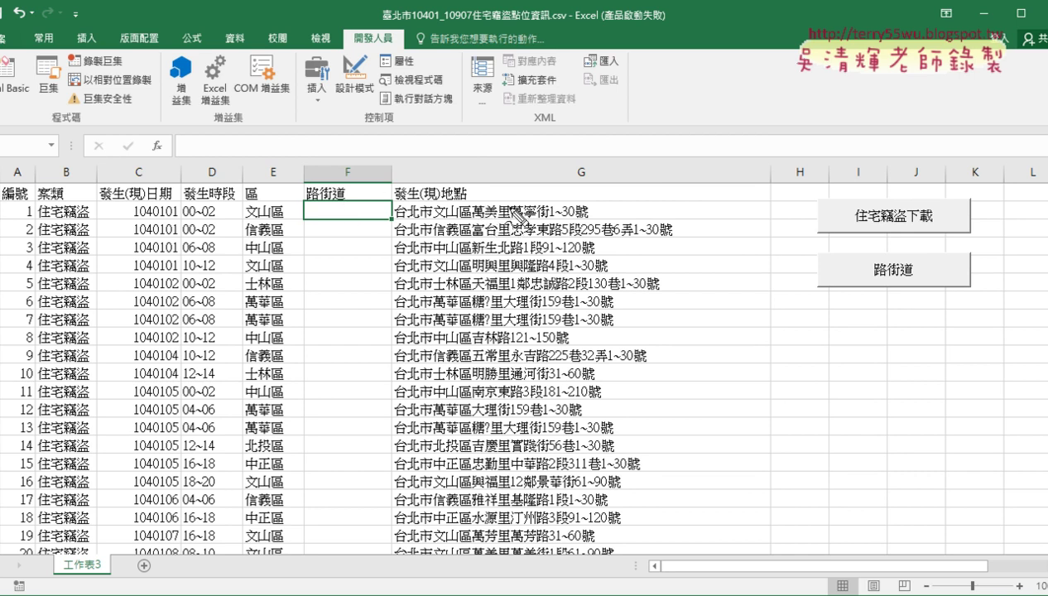
mouse_move(513, 220)
left_mouse_down()
mouse_move(538, 203)
mouse_move(553, 220)
left_mouse_up()
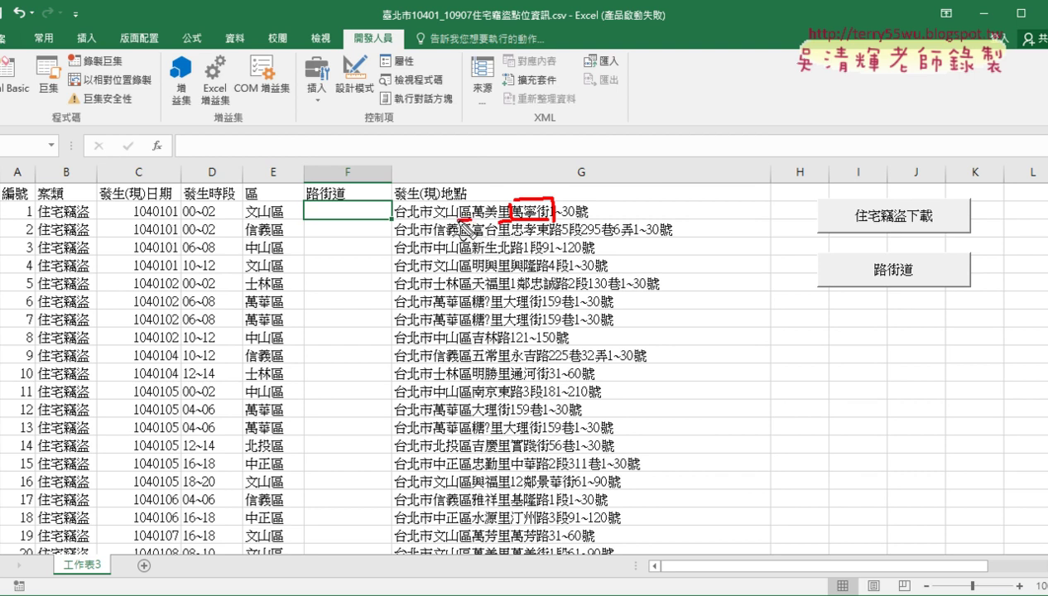
left_click_drag(458, 219, 470, 219)
- Annotate 鄰, 里, 區 and the street-name boundaries in G6, then mark F2 and its header
left_click(522, 287)
left_click_drag(495, 290, 506, 290)
left_click_drag(471, 291, 457, 290)
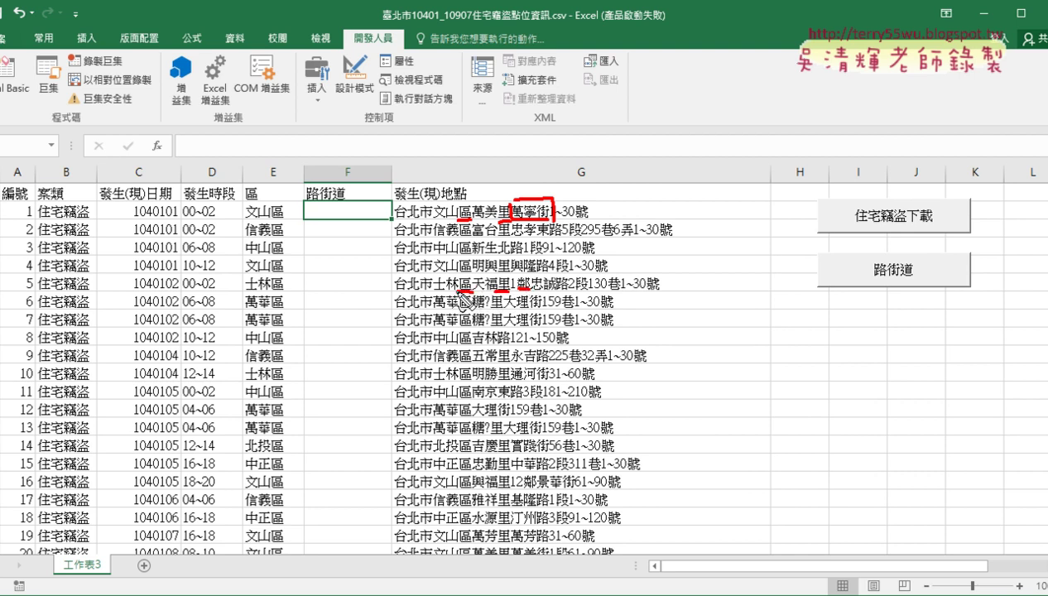
left_click_drag(530, 283, 531, 299)
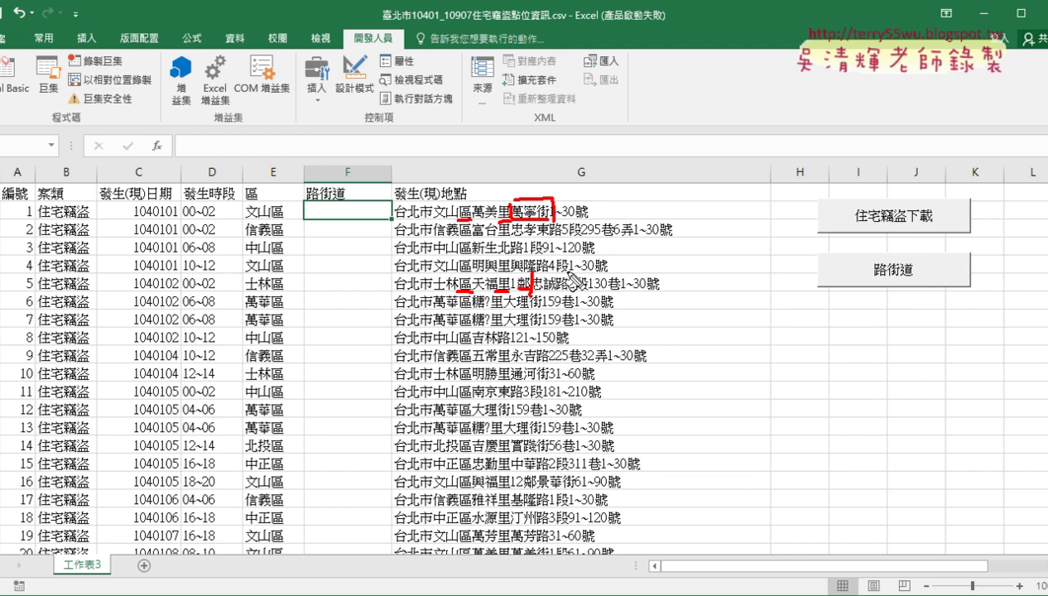
left_click_drag(565, 270, 565, 294)
left_click_drag(322, 202, 307, 204)
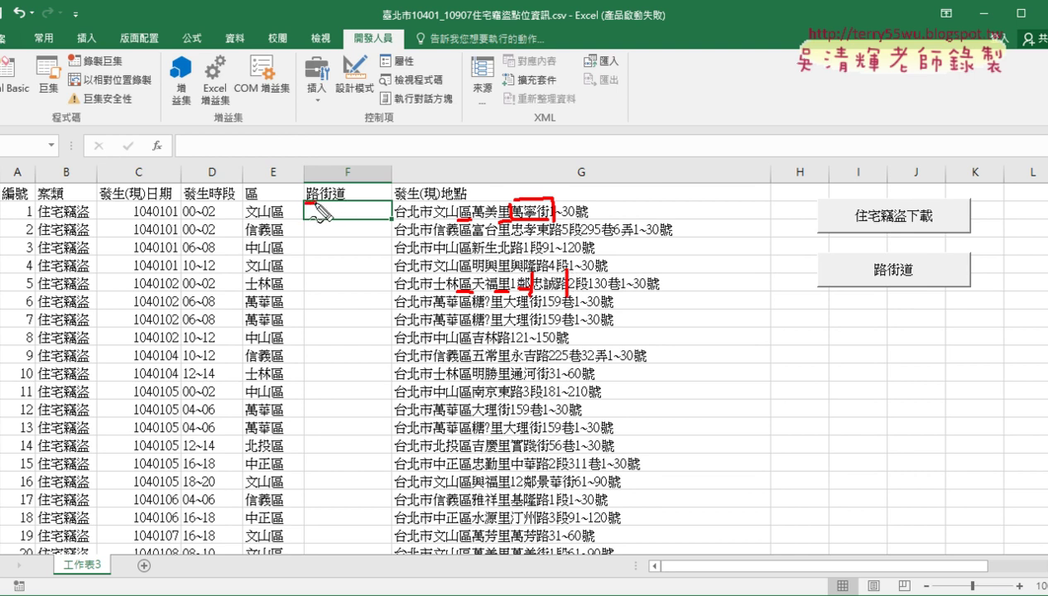
left_click_drag(329, 202, 344, 201)
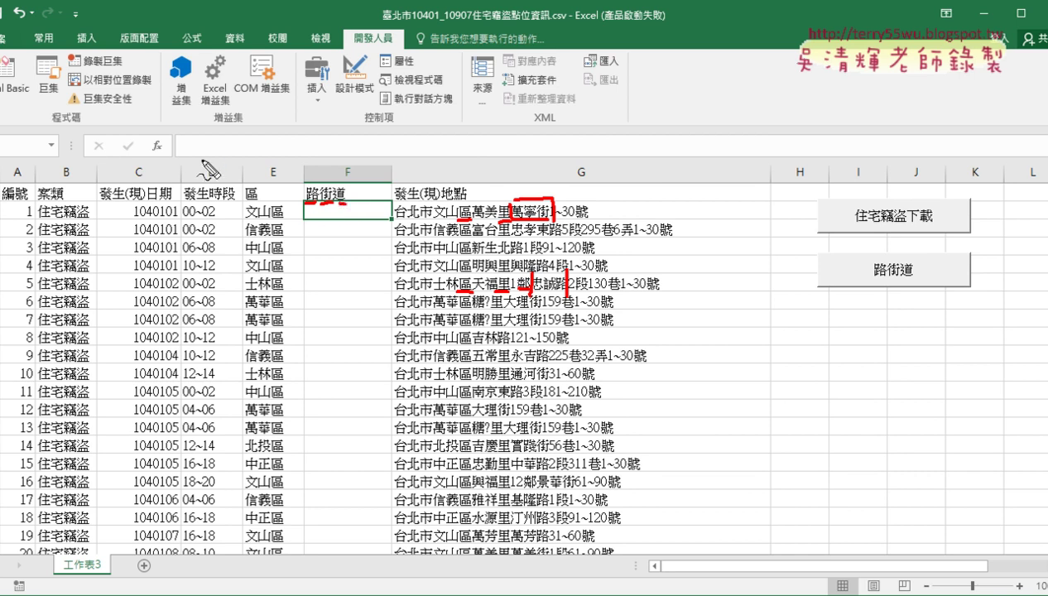
left_click_drag(146, 142, 176, 159)
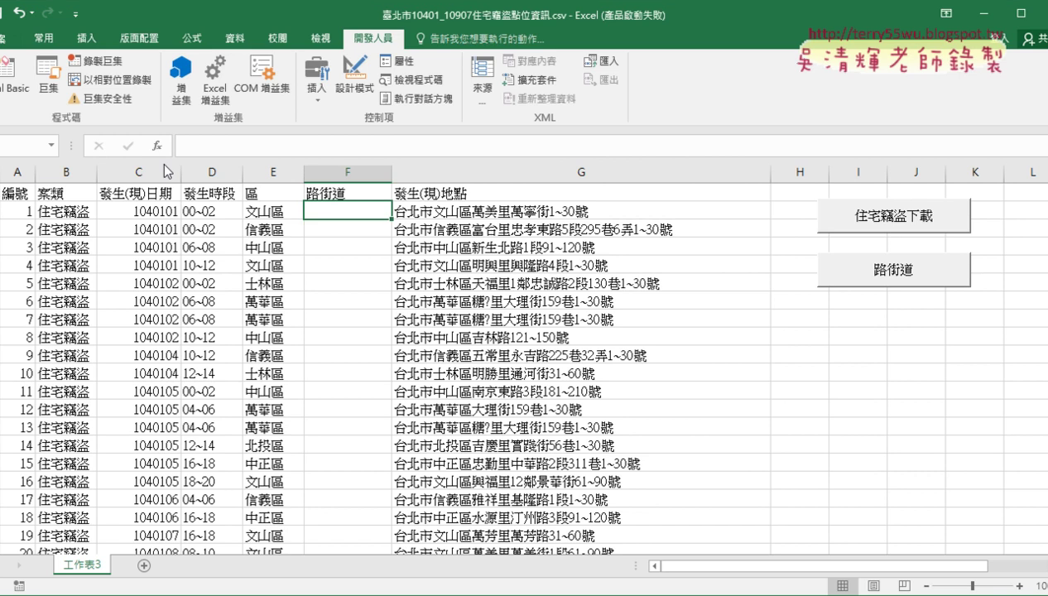
- Fill column F with extracted street names, review them, then clear them all
left_click(901, 279)
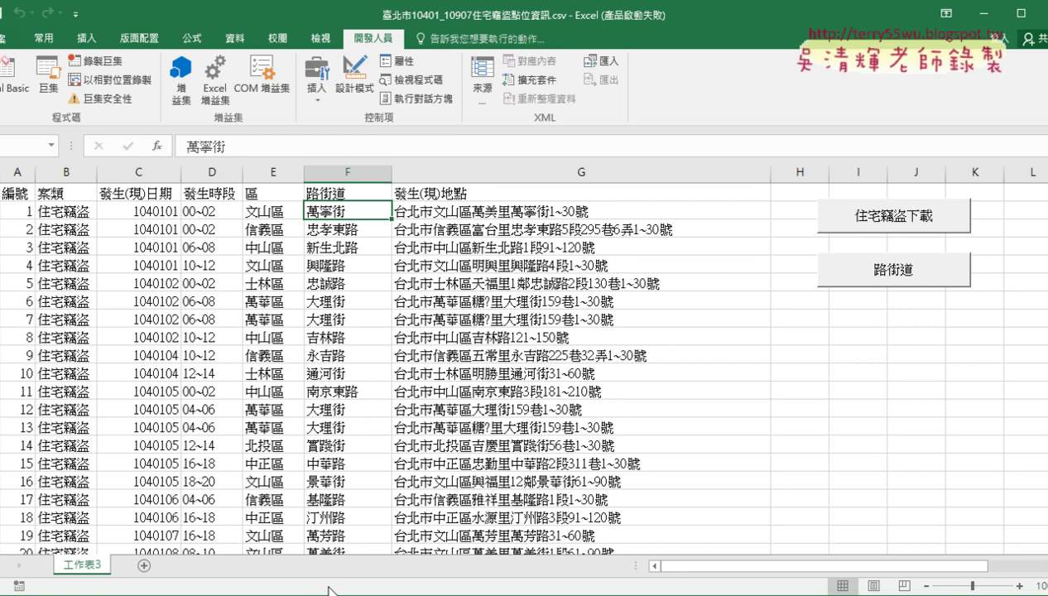
scroll(354, 473, "down", 2)
scroll(354, 473, "down", 9)
scroll(354, 474, "down", 3)
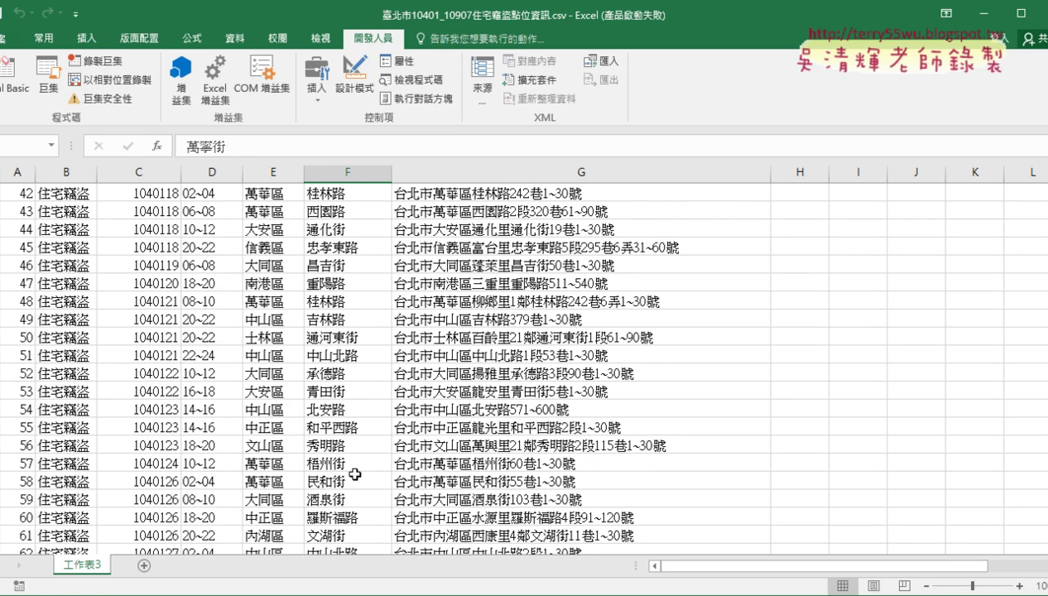
scroll(354, 473, "up", 5)
scroll(354, 473, "up", 7)
scroll(351, 467, "up", 2)
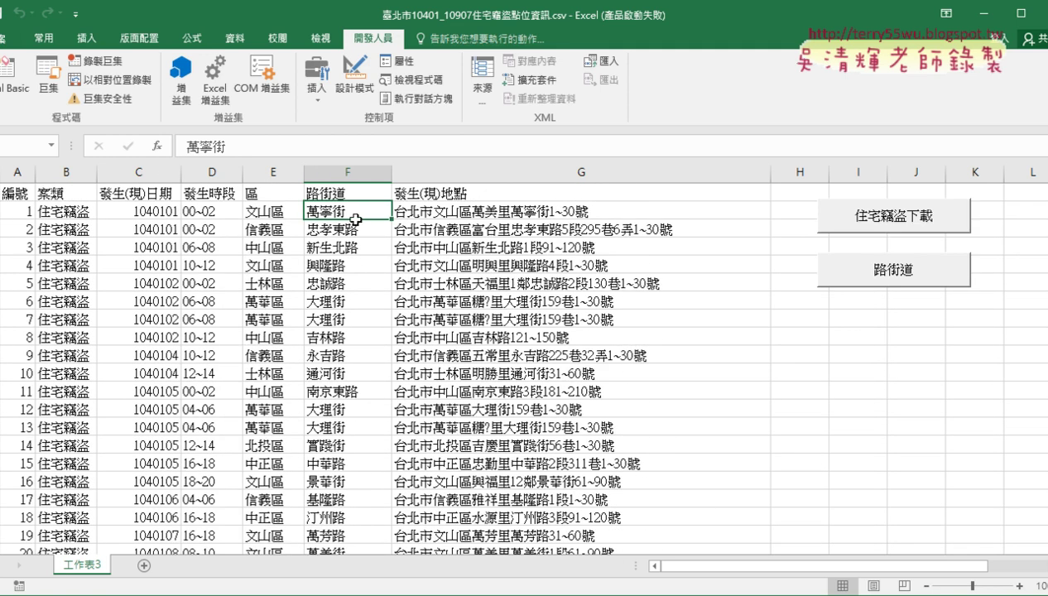
key("ctrl+shift+Down")
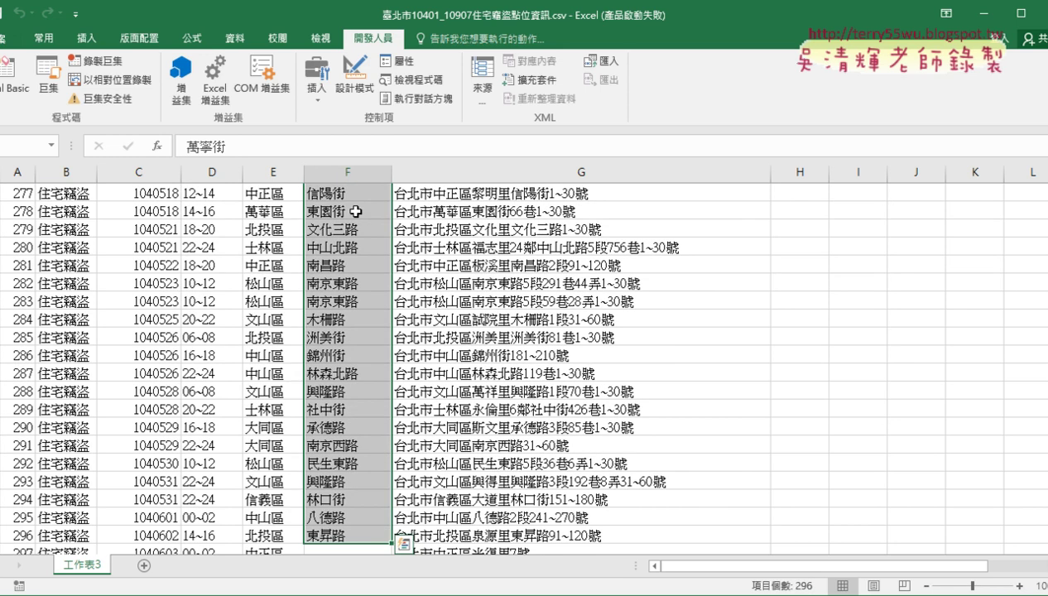
key("Delete")
key("ctrl+BackSpace")
- Enter =路街道函數(G2) in F2 from the 使用者定義 category so it shows 萬寧街
left_click(355, 212)
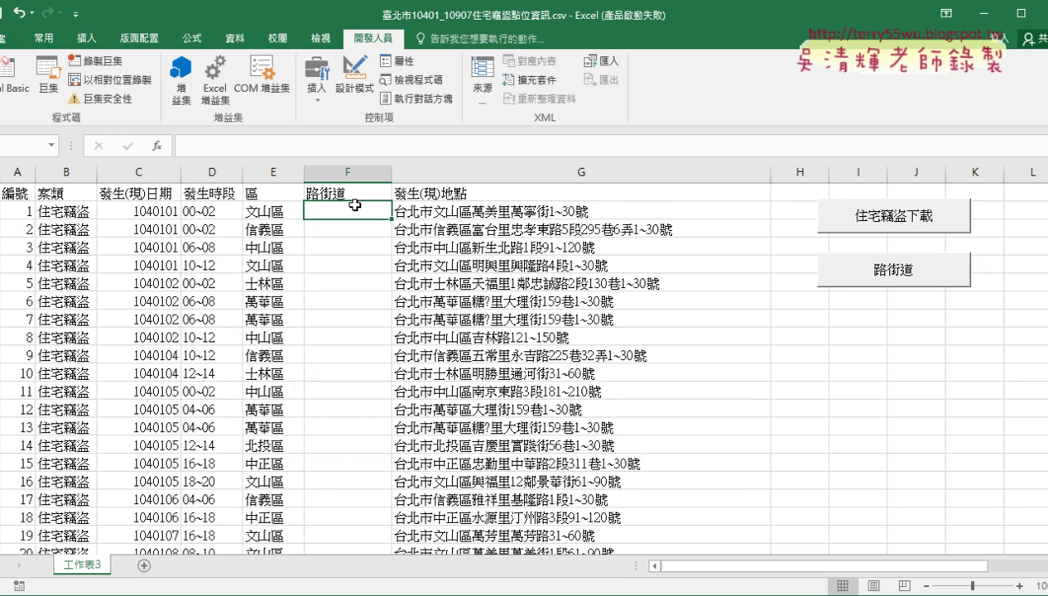
type("=")
left_click(156, 146)
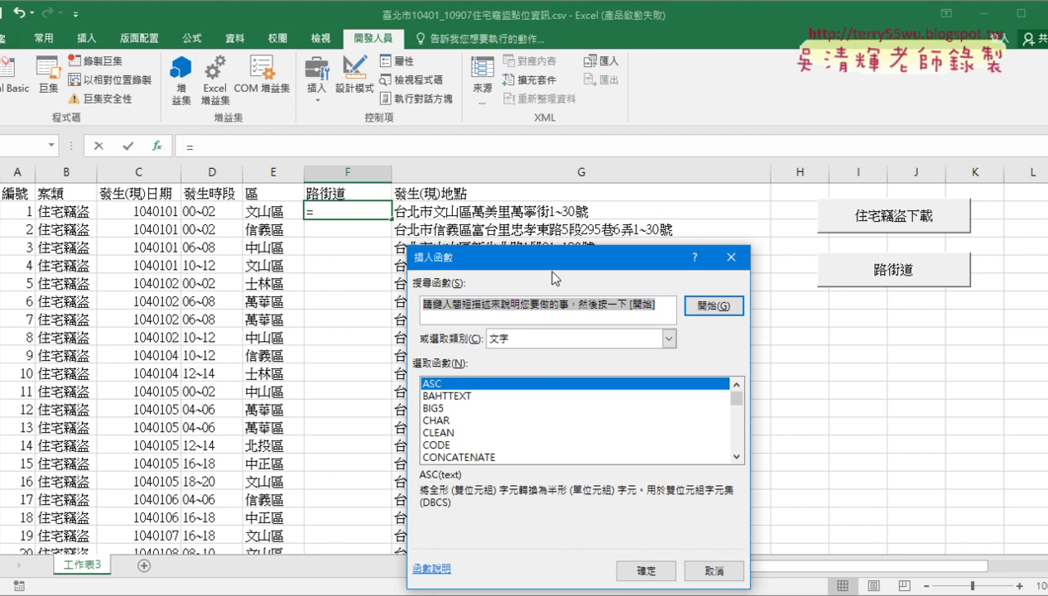
left_click_drag(546, 263, 550, 98)
left_click(579, 165)
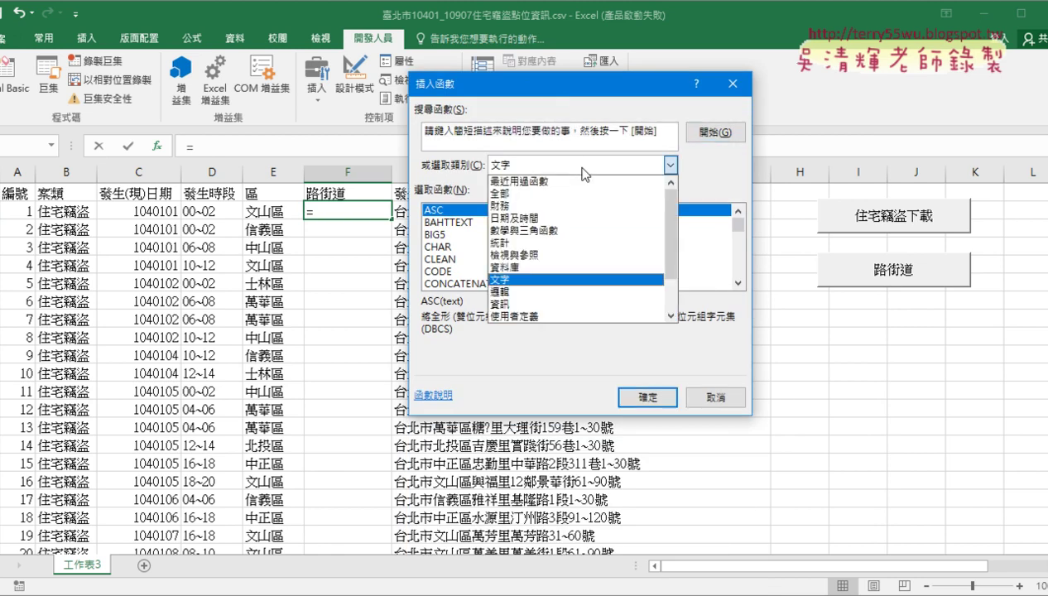
left_click(513, 318)
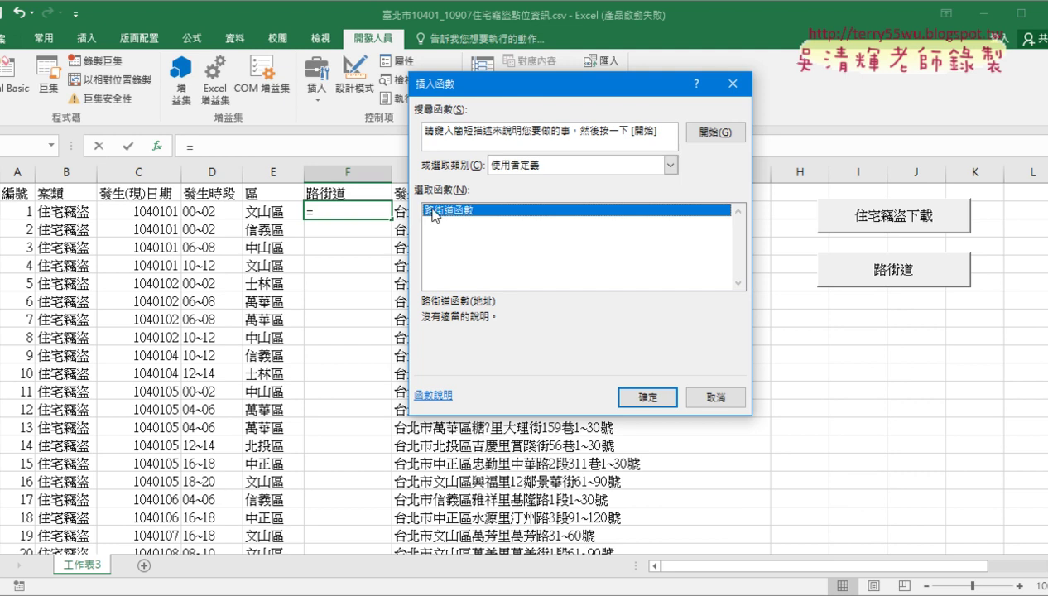
left_click(647, 397)
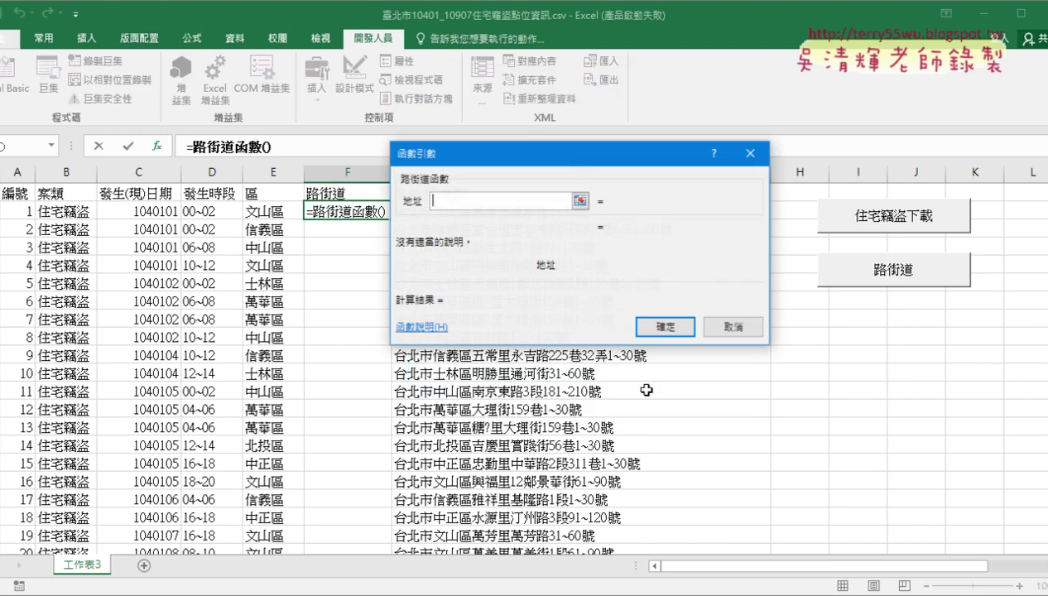
left_click_drag(571, 166, 674, 256)
left_click(556, 211)
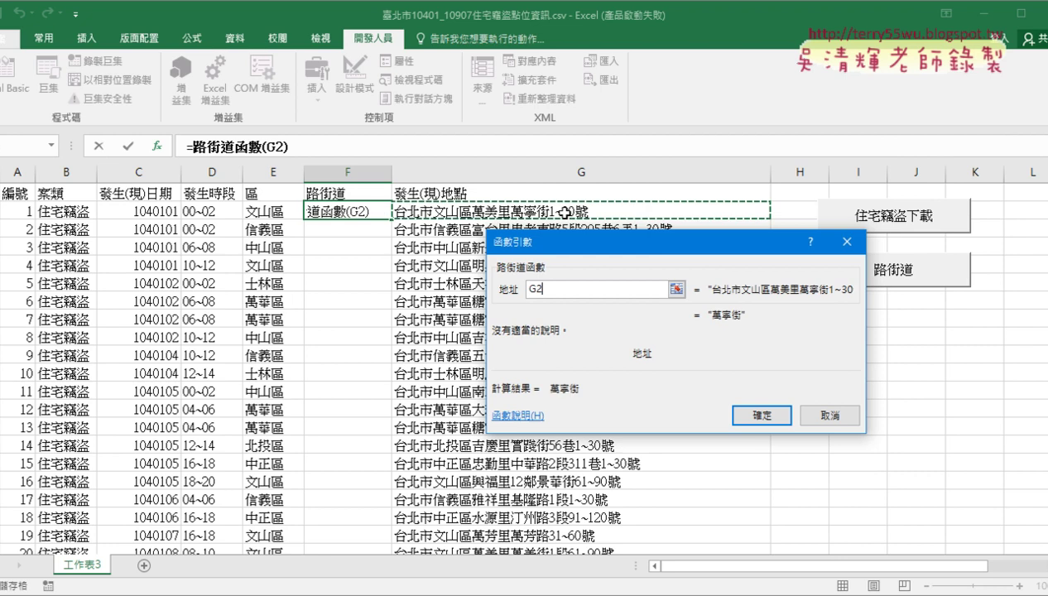
left_click(772, 416)
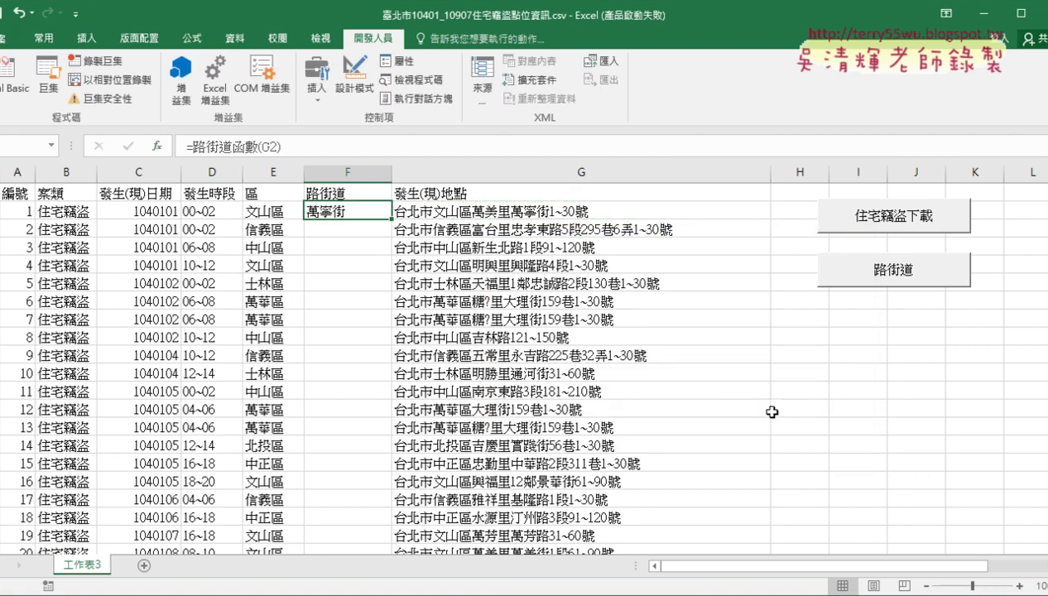
- Fill the F2 formula down column F and handwrite Sub beside the 路街道 macro
double_click(392, 219)
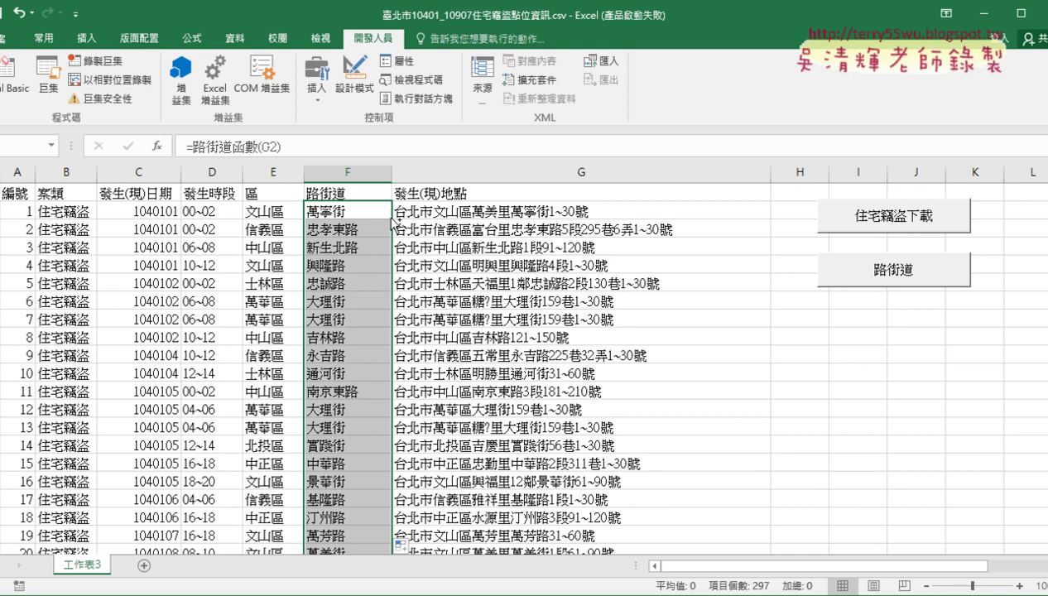
mouse_move(910, 299)
left_mouse_down()
mouse_move(869, 240)
mouse_move(911, 310)
left_mouse_up()
mouse_move(809, 330)
left_mouse_down()
mouse_move(825, 358)
mouse_move(811, 364)
mouse_move(865, 365)
left_mouse_up()
left_click_drag(890, 290, 884, 360)
left_click_drag(910, 386, 790, 385)
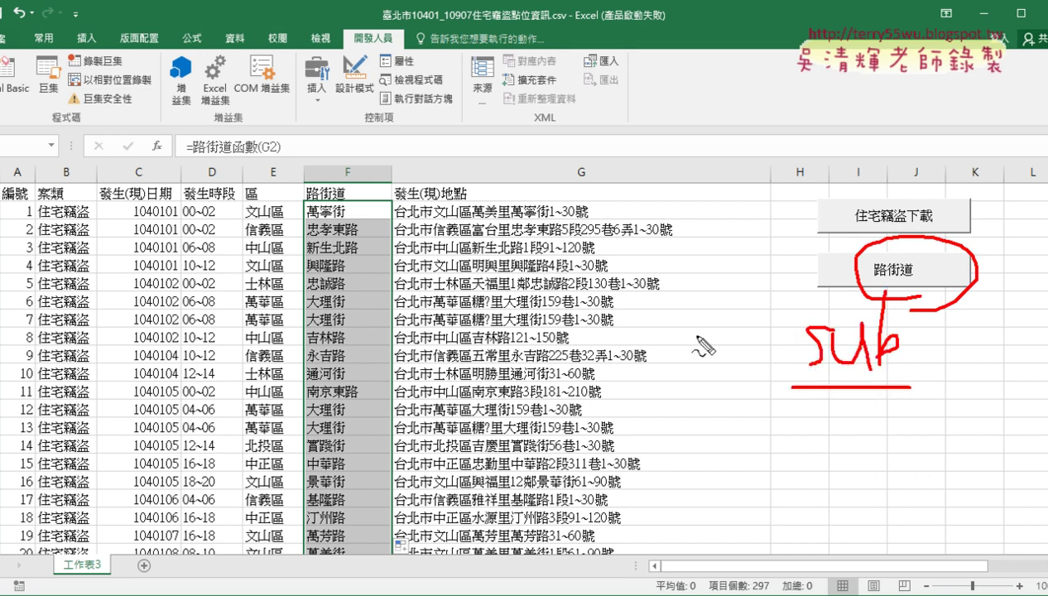
- Handwrite Function with an arrow to function insertion, then erase all the ink
left_click_drag(165, 134, 147, 134)
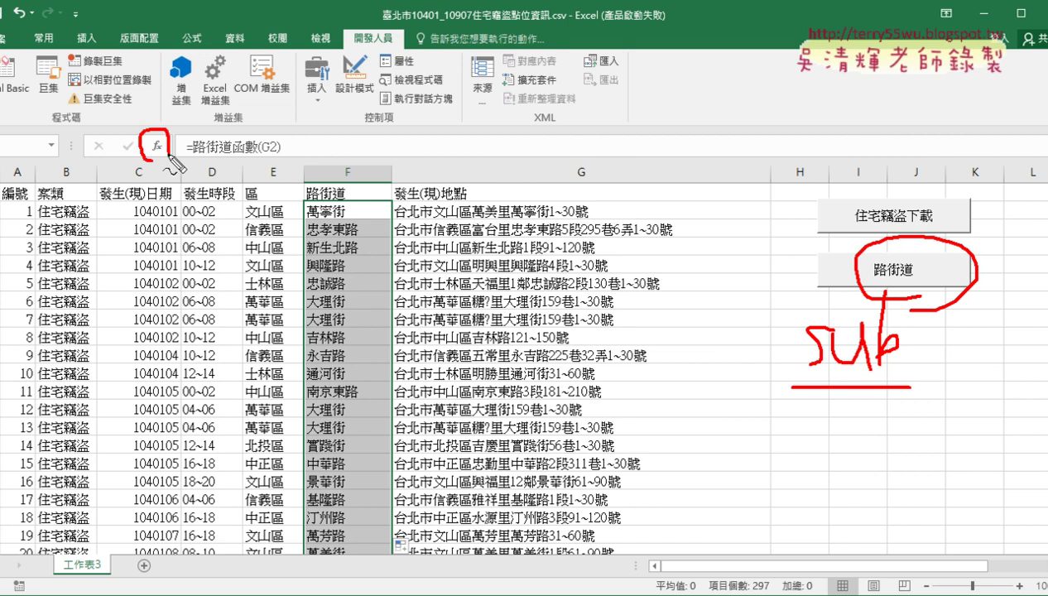
mouse_move(315, 93)
left_mouse_down()
mouse_move(356, 92)
mouse_move(330, 141)
mouse_move(352, 108)
mouse_move(373, 135)
mouse_move(418, 135)
left_mouse_up()
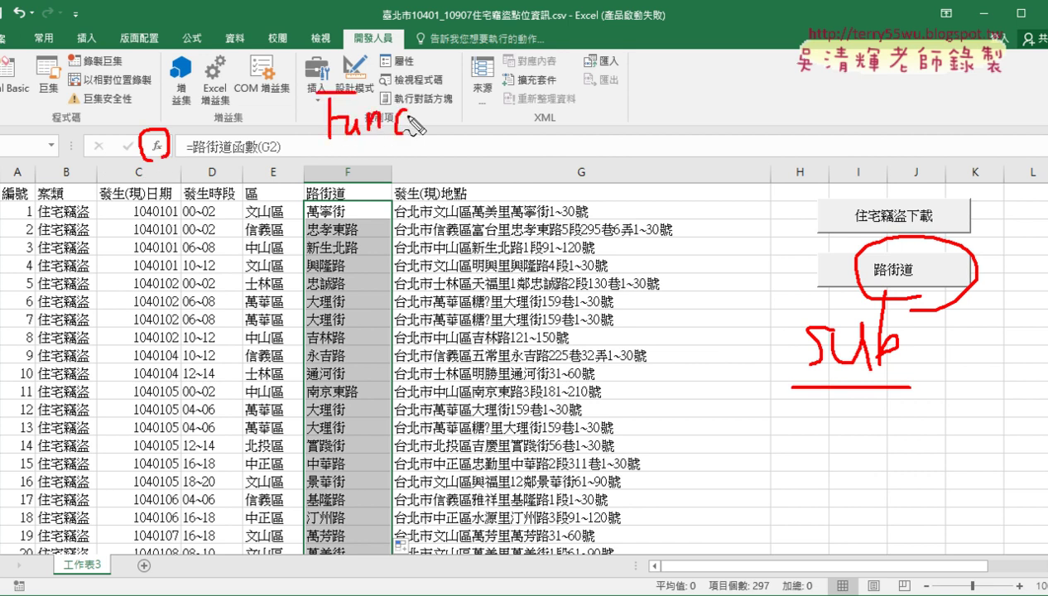
mouse_move(436, 99)
left_mouse_down()
mouse_move(432, 136)
mouse_move(451, 107)
mouse_move(464, 134)
mouse_move(483, 118)
mouse_move(523, 132)
left_mouse_up()
left_click_drag(348, 152, 500, 151)
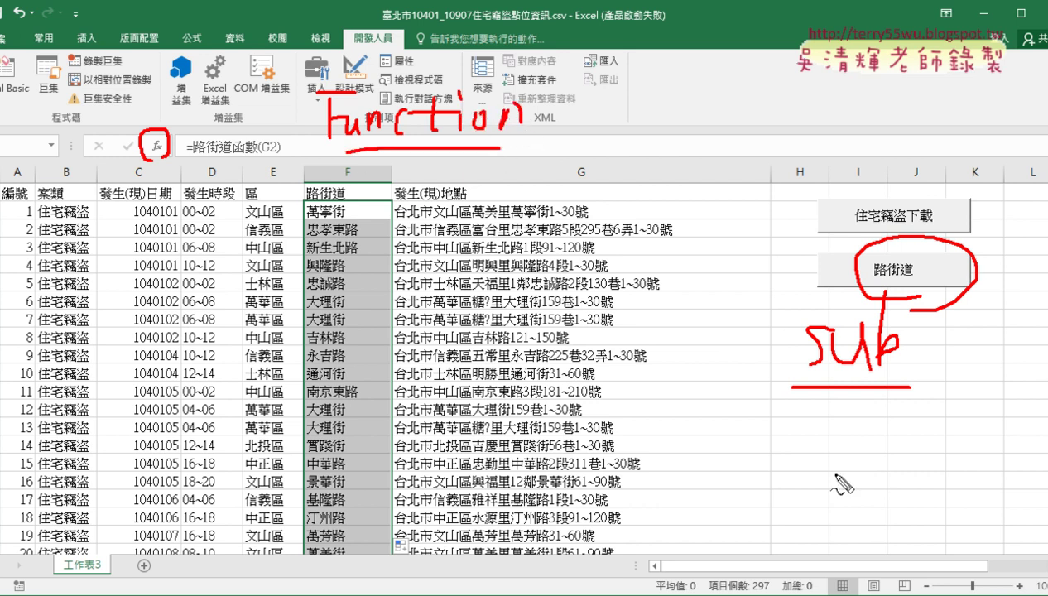
left_click_drag(812, 374, 894, 372)
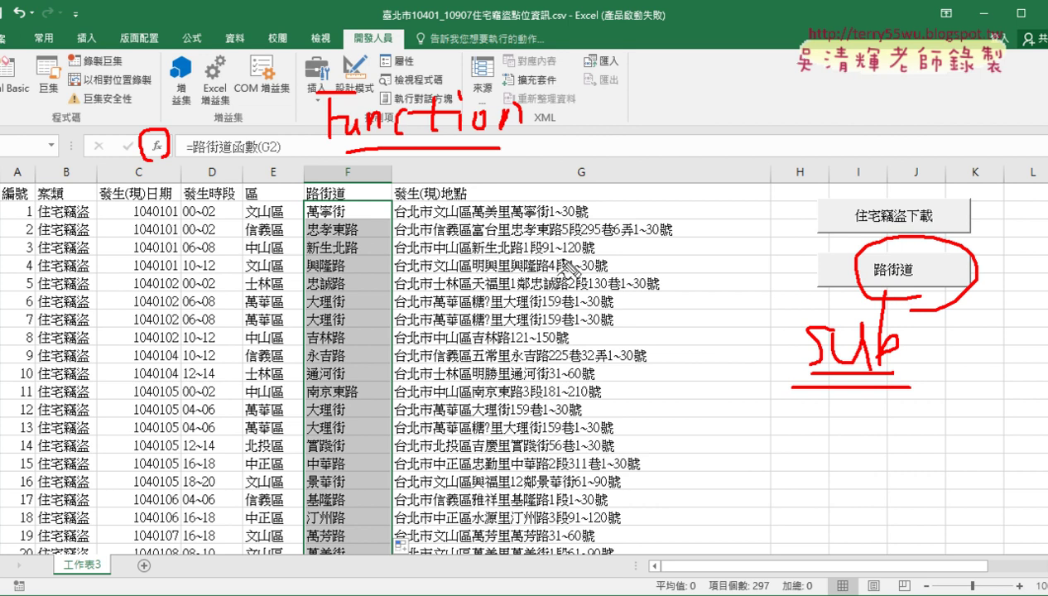
mouse_move(292, 106)
left_mouse_down()
mouse_move(202, 86)
mouse_move(157, 136)
mouse_move(199, 123)
left_mouse_up()
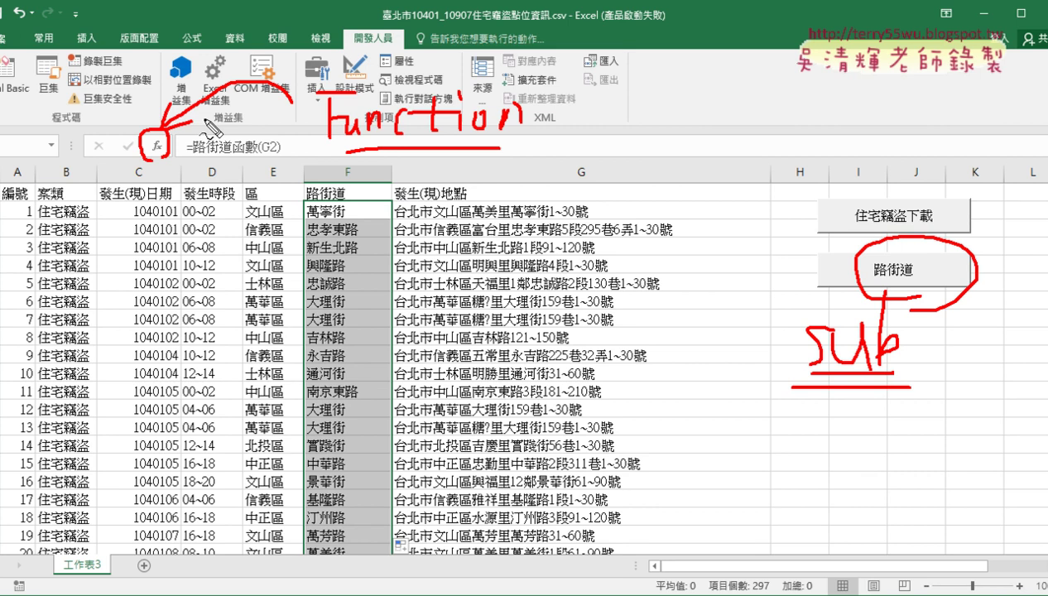
key("Escape")
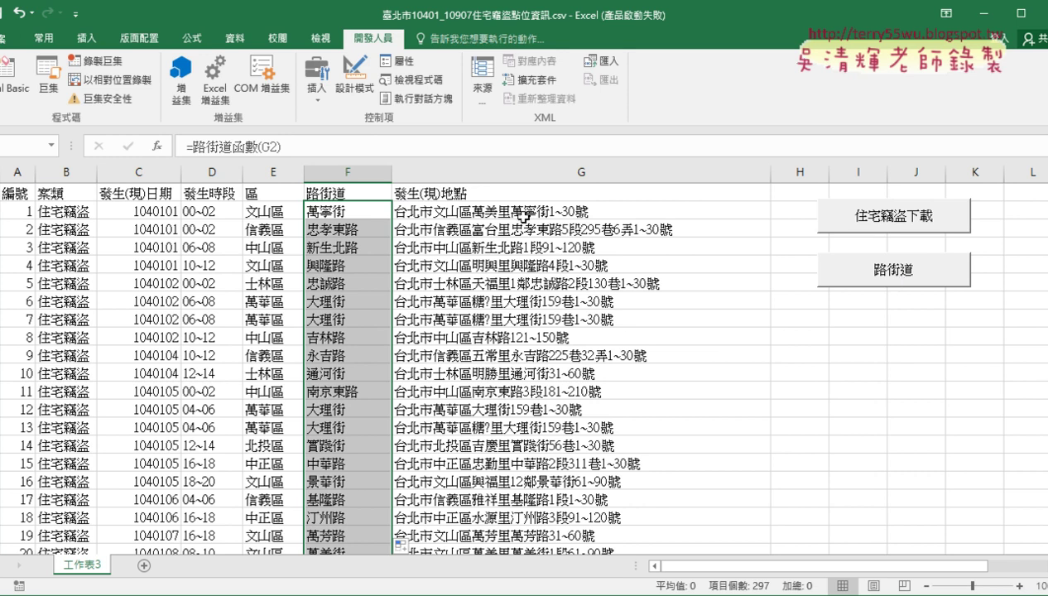
- Open the VBA editor, widen the Project pane, and select the 住宅竊盜下載 procedure
left_click(11, 96)
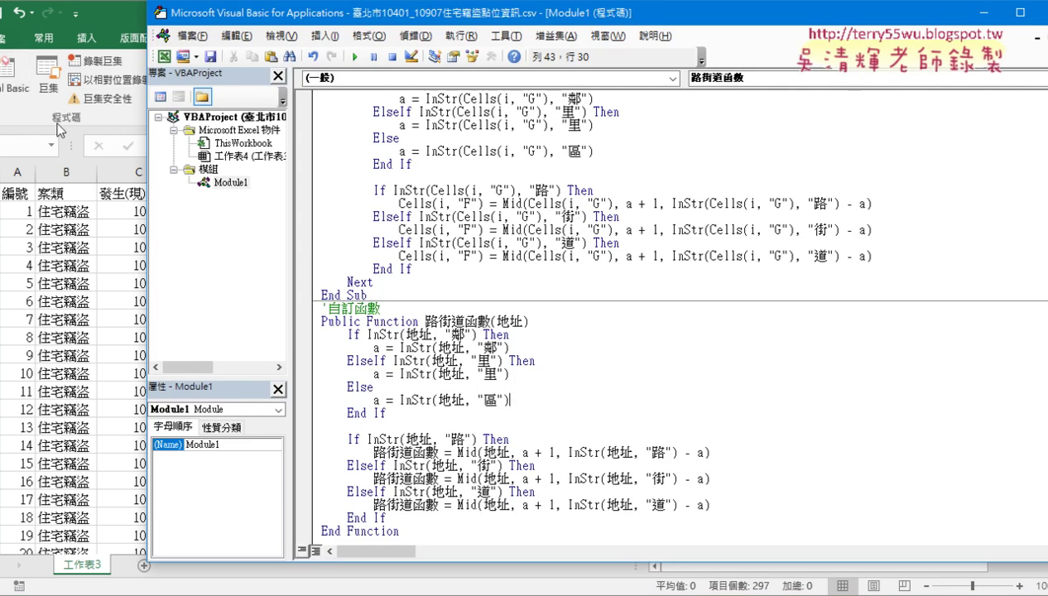
left_click_drag(287, 216, 375, 216)
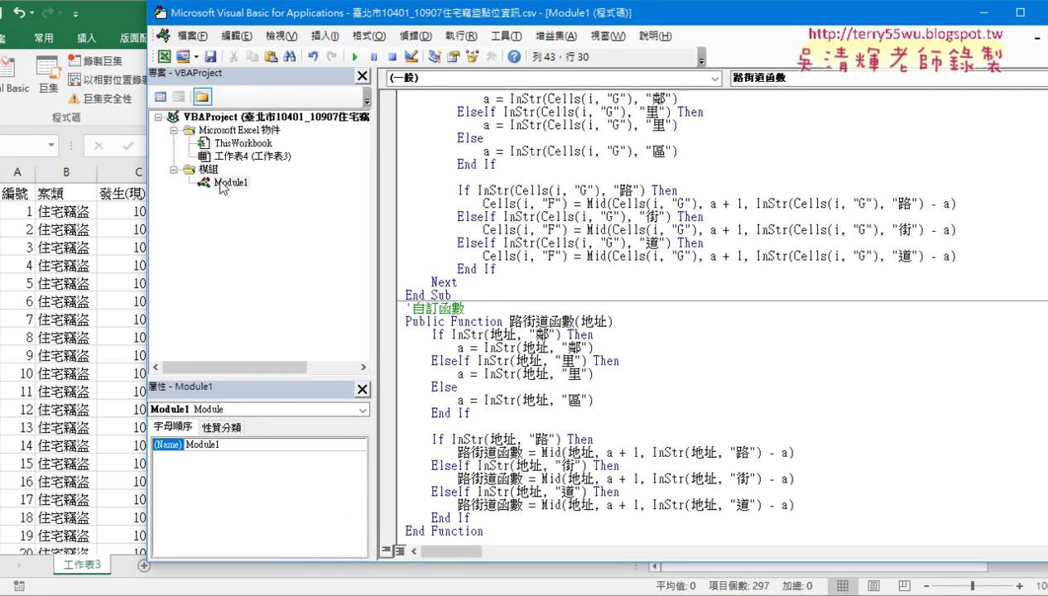
scroll(561, 302, "up", 3)
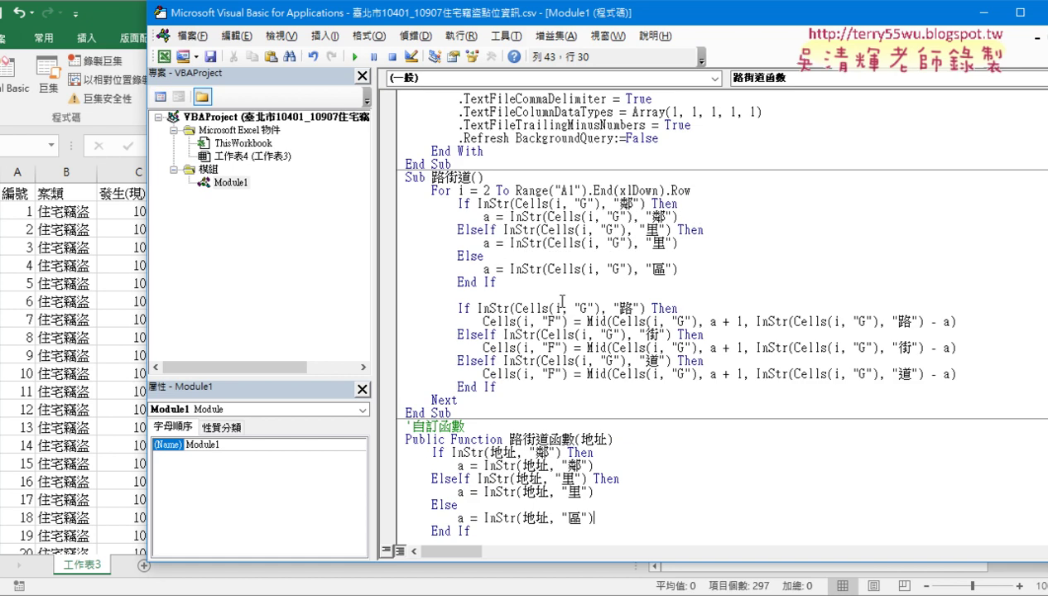
scroll(562, 302, "up", 4)
left_click_drag(451, 296, 382, 93)
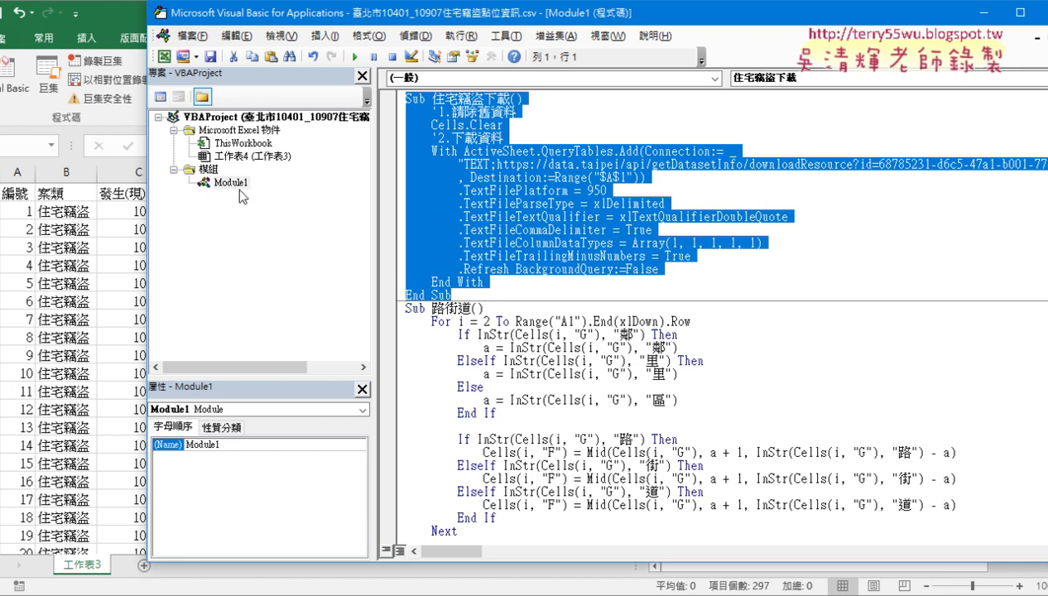
- Check the Modules folder's options without adding a module, then go to the Sub 路街道 line
left_click(209, 169)
right_click(212, 174)
mouse_move(273, 238)
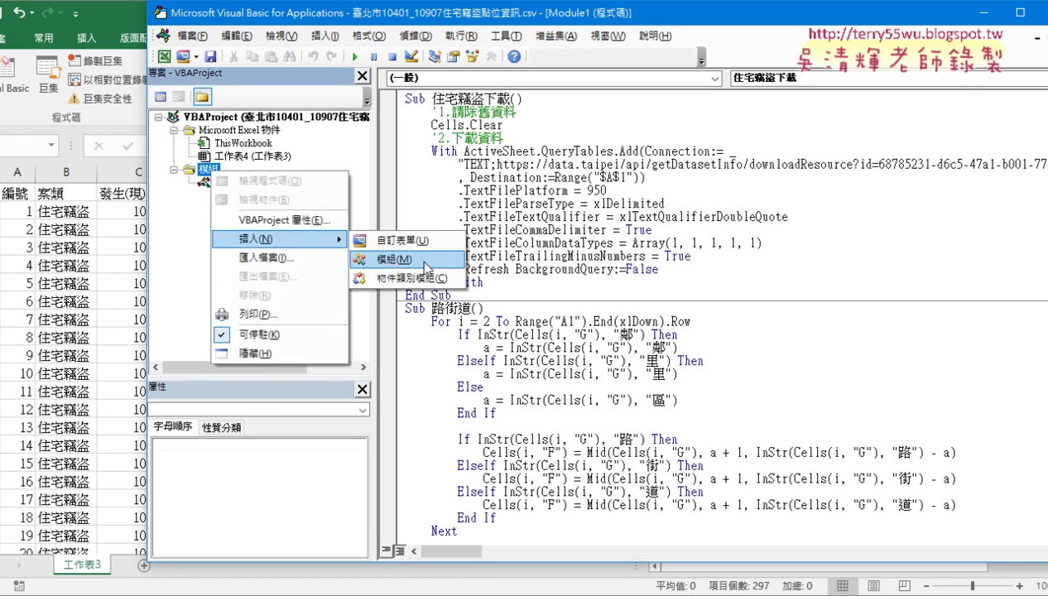
left_click(604, 166)
left_click(522, 349)
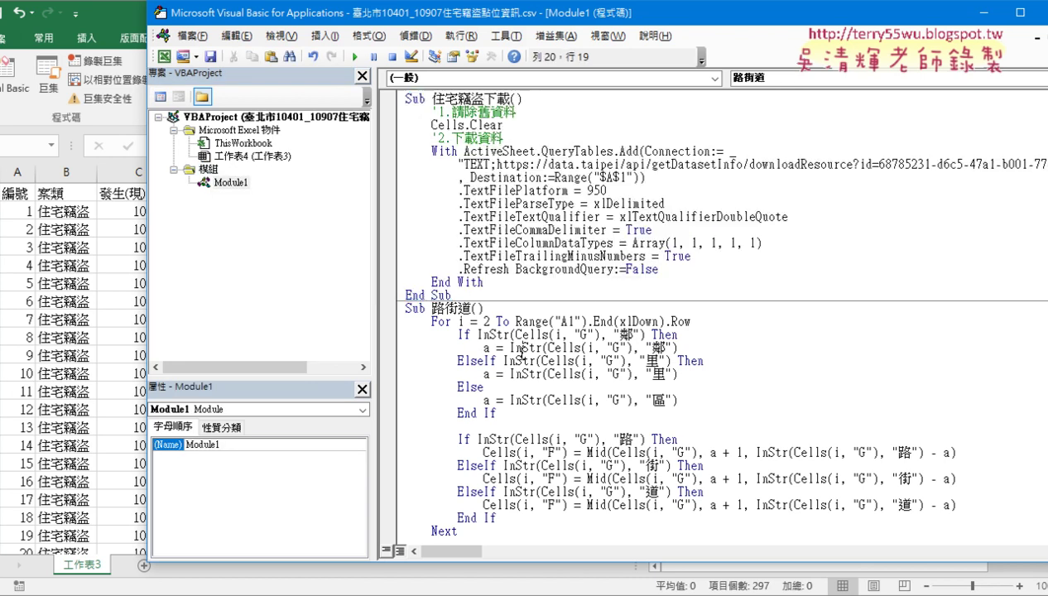
left_click(405, 311)
- Delete all code after Sub 路街道, leave an empty procedure, and separate the two procedures
key("ctrl+shift+End")
key("Delete")
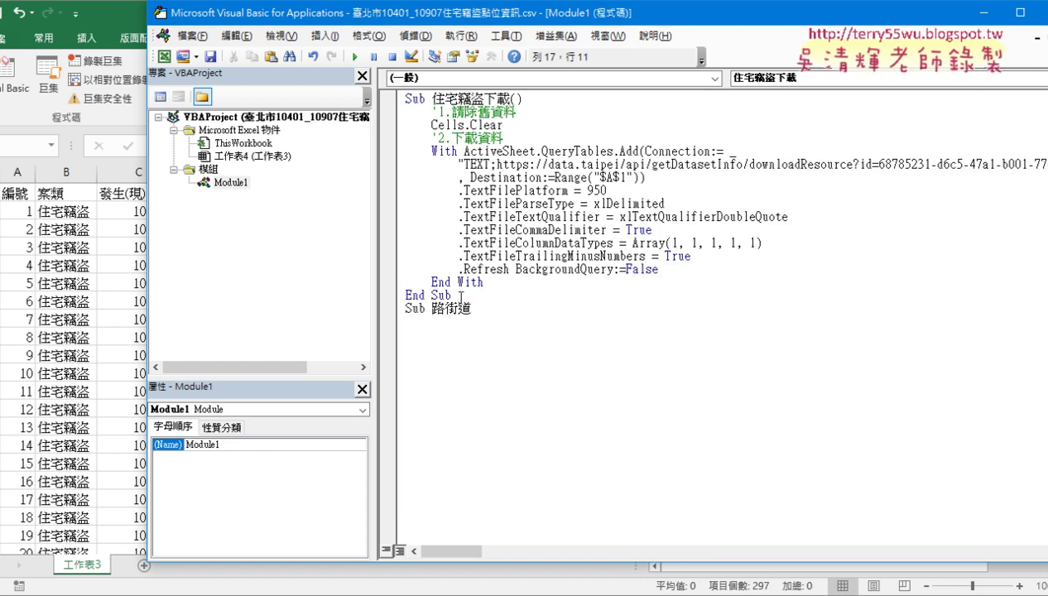
key("Return")
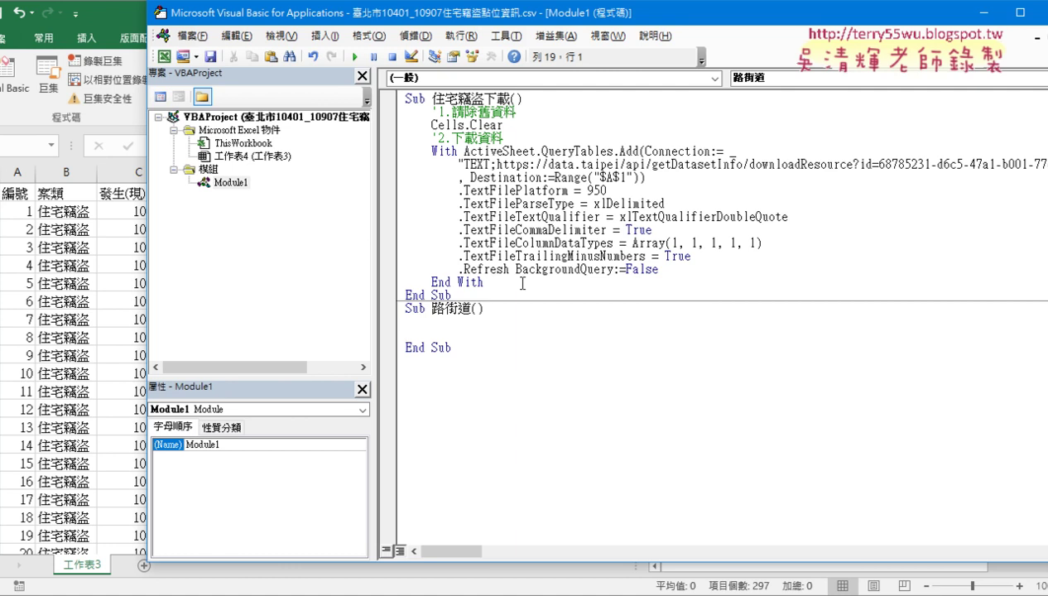
left_click(478, 282)
left_click(478, 291)
key("Return")
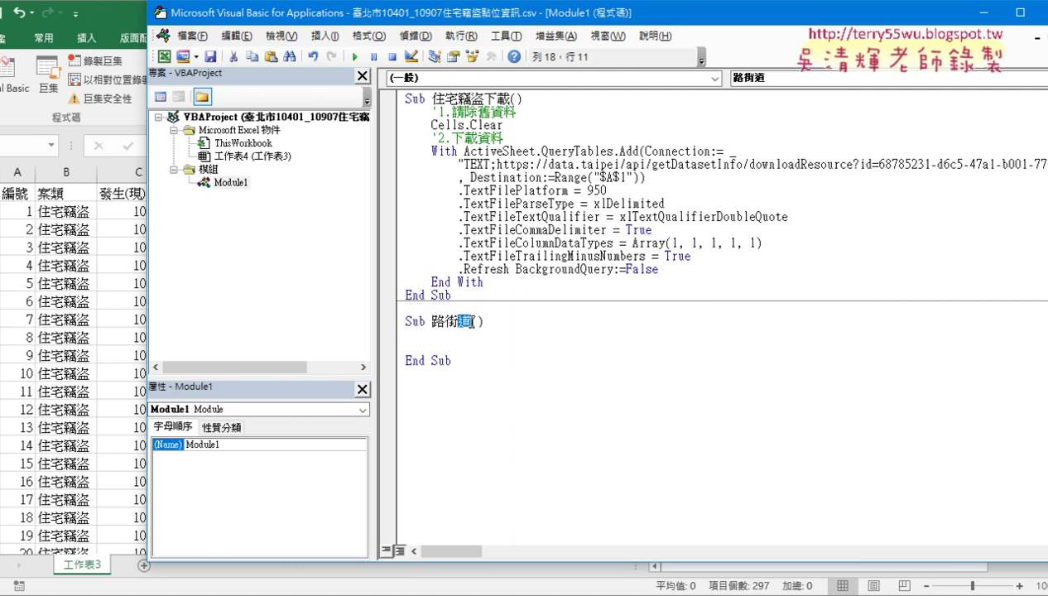
- Delete and regenerate the parentheses and End Sub of Sub 路街道
left_click(470, 322)
left_click_drag(470, 322, 506, 399)
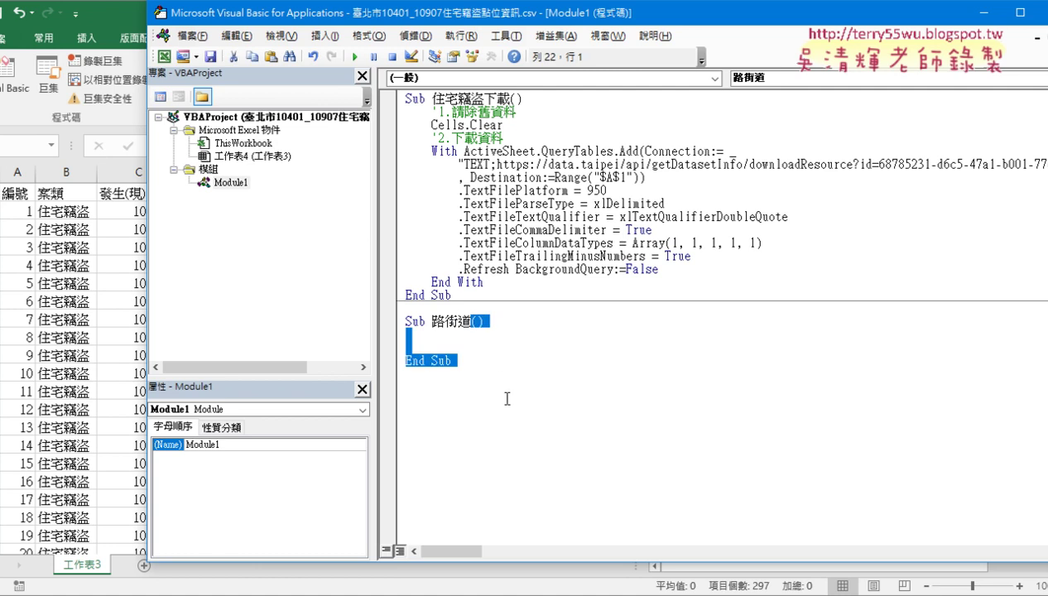
key("Delete")
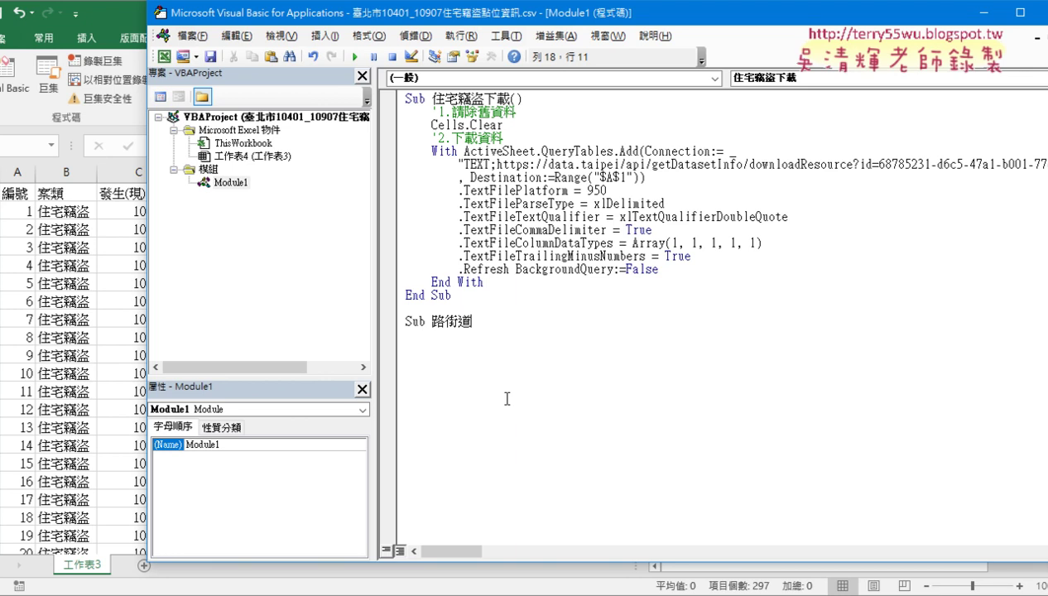
key("Return")
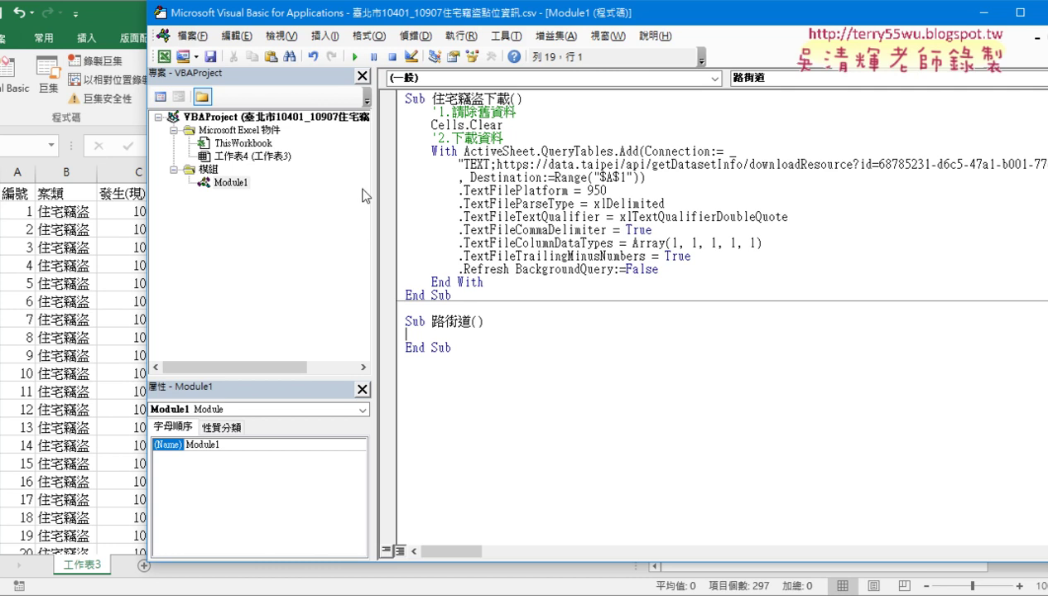
- Narrow the Project pane and move the VBA window right to reveal columns F and G
left_click_drag(381, 203, 249, 203)
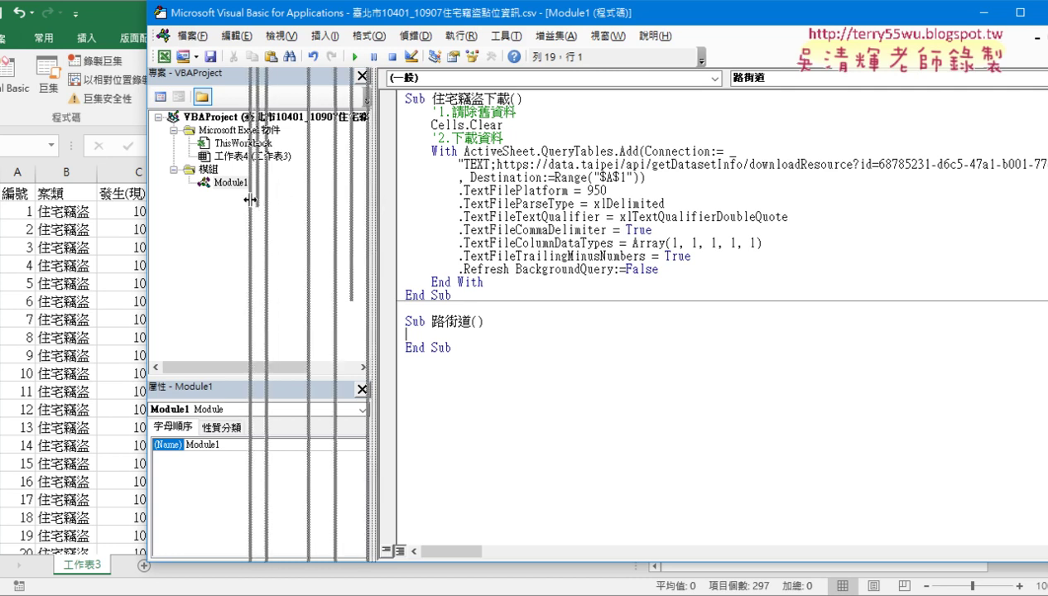
left_click_drag(365, 18, 786, 30)
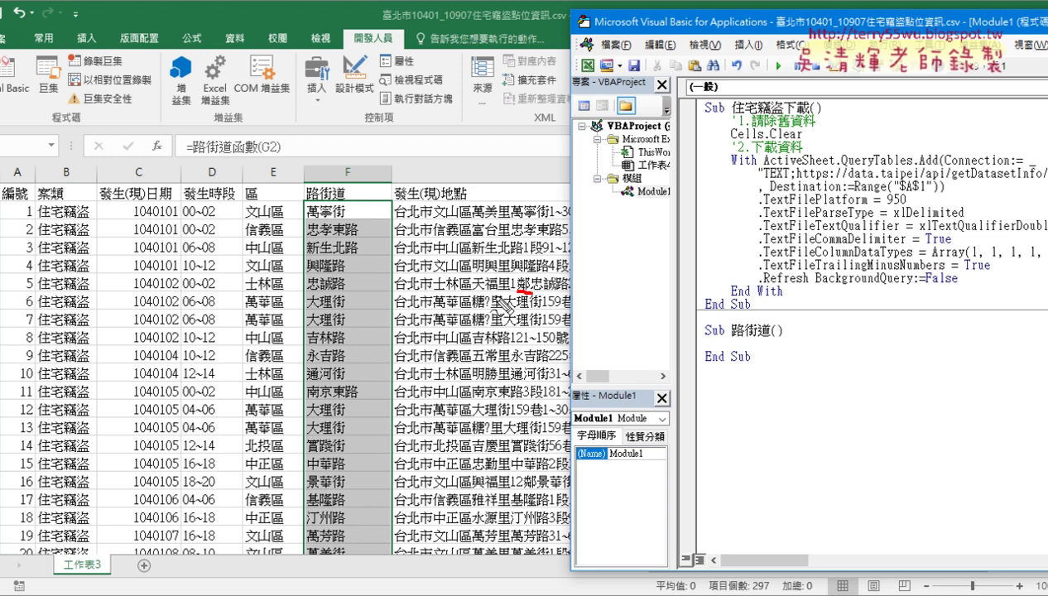
left_click_drag(529, 292, 457, 290)
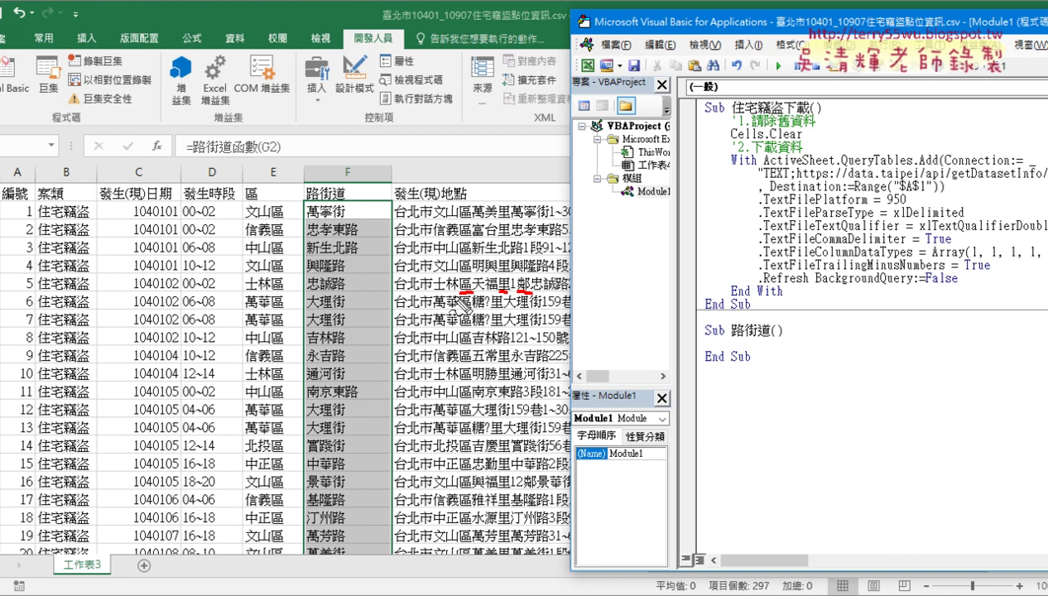
- Discard a premature If and open an indented blank line inside Sub 路街道
left_click_drag(348, 184, 344, 187)
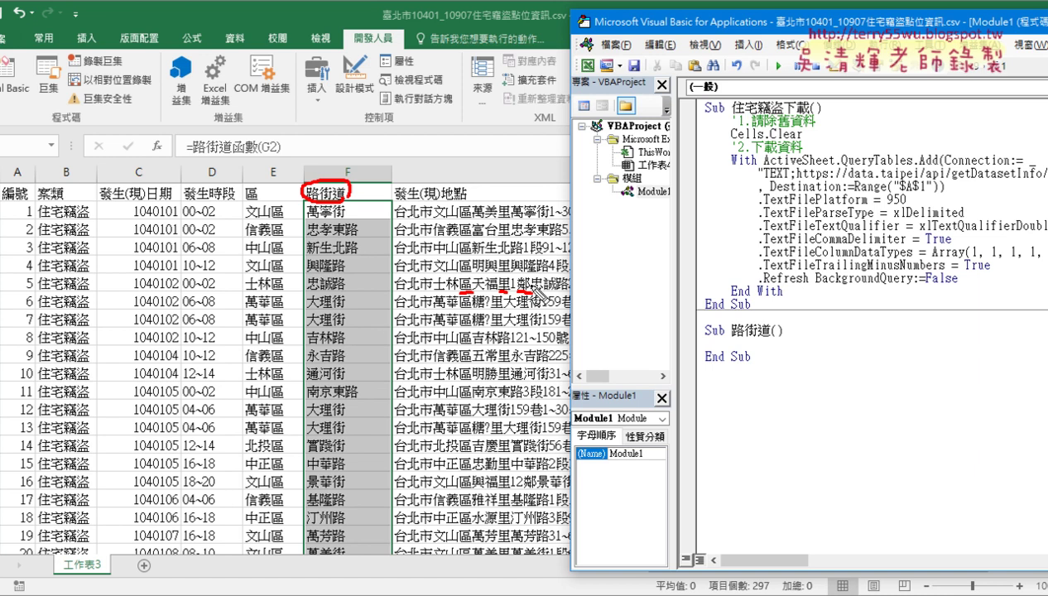
key("Escape")
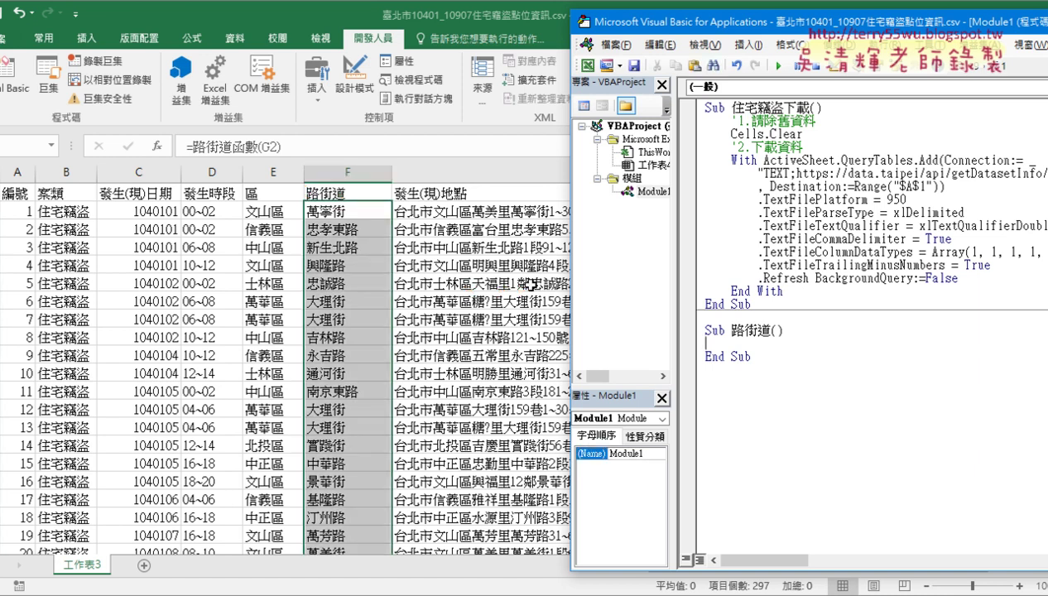
type("i")
type("f")
key("BackSpace")
key("BackSpace")
key("BackSpace")
- Type the loop line For i = 2 To, then find the sheet's last record, 3007
key("BackSpace")
key("BackSpace")
key("Return")
key("Return")
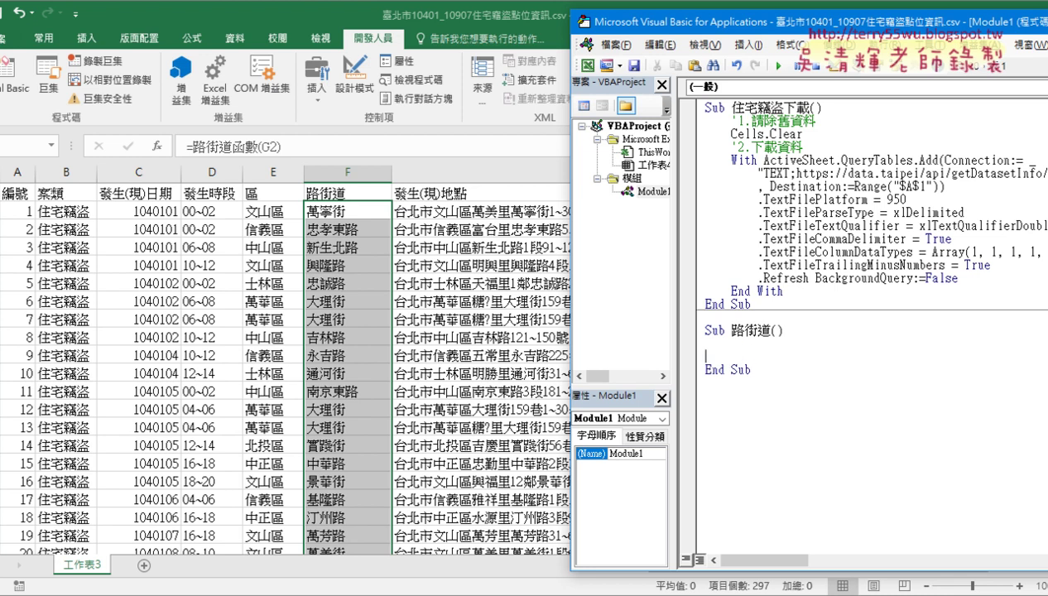
key("Up")
key("Tab")
type("f")
type("or")
type(" i i")
key("BackSpace")
key("BackSpace")
type("=")
type("2 to ")
type("ra")
key("BackSpace")
key("BackSpace")
left_click(18, 212)
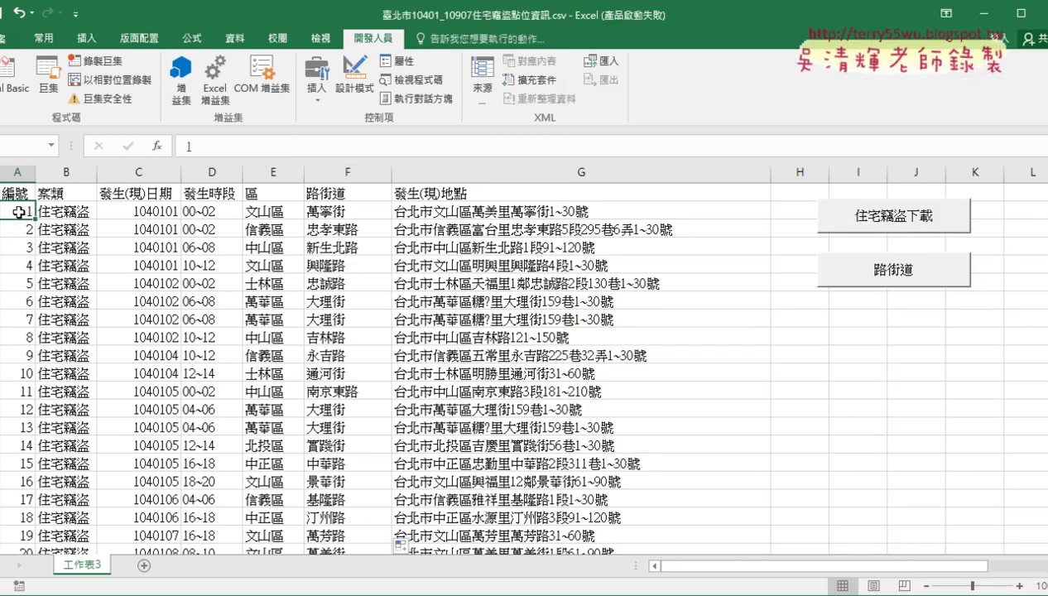
key("ctrl+Down")
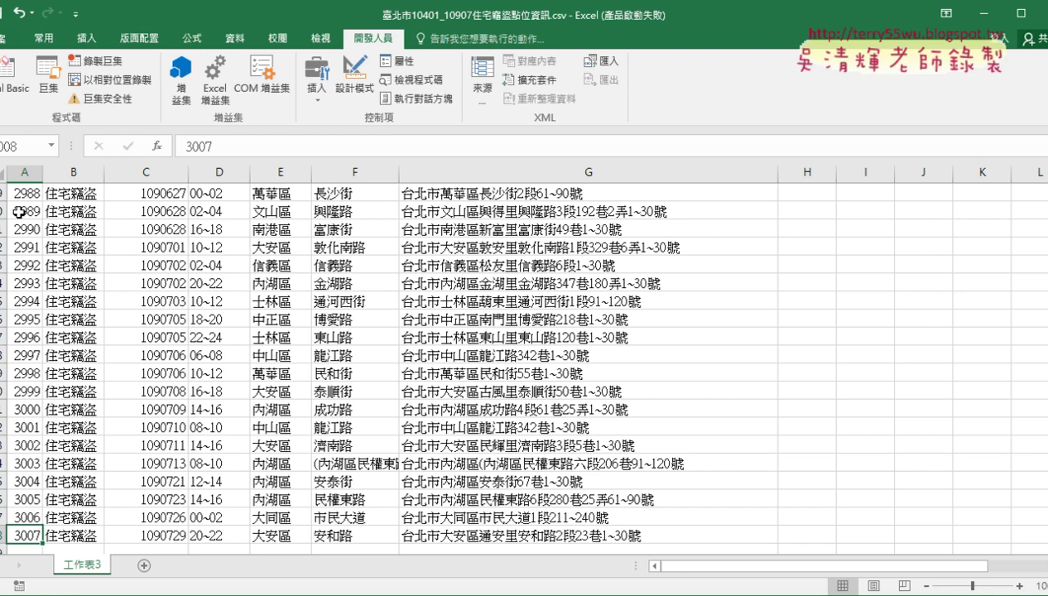
- Complete the loop as For i = 2 To 3008 with a closing Next
key("ctrl+Home")
left_click(15, 76)
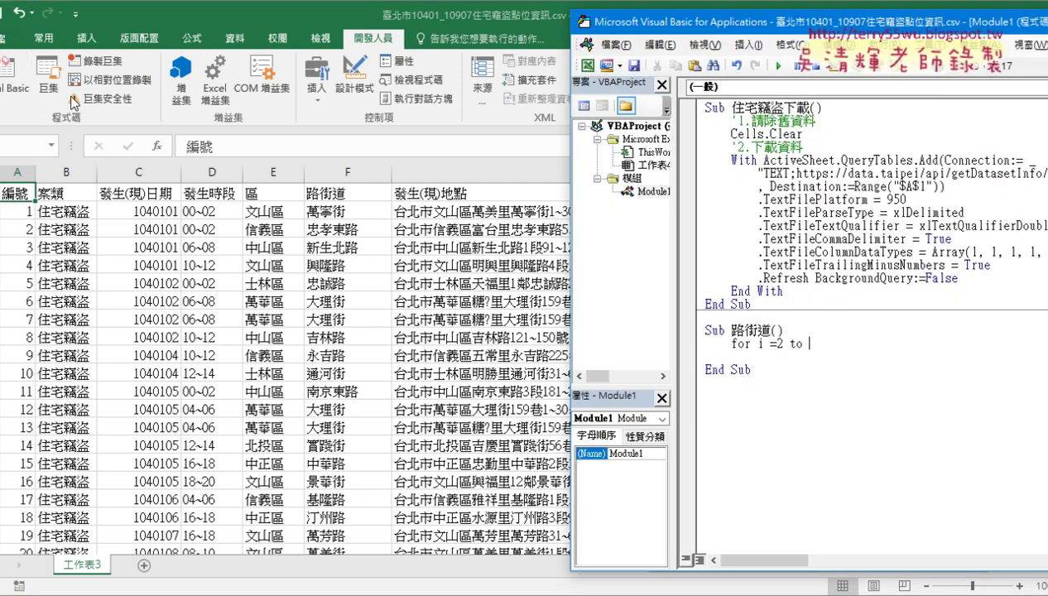
type("008")
key("Return")
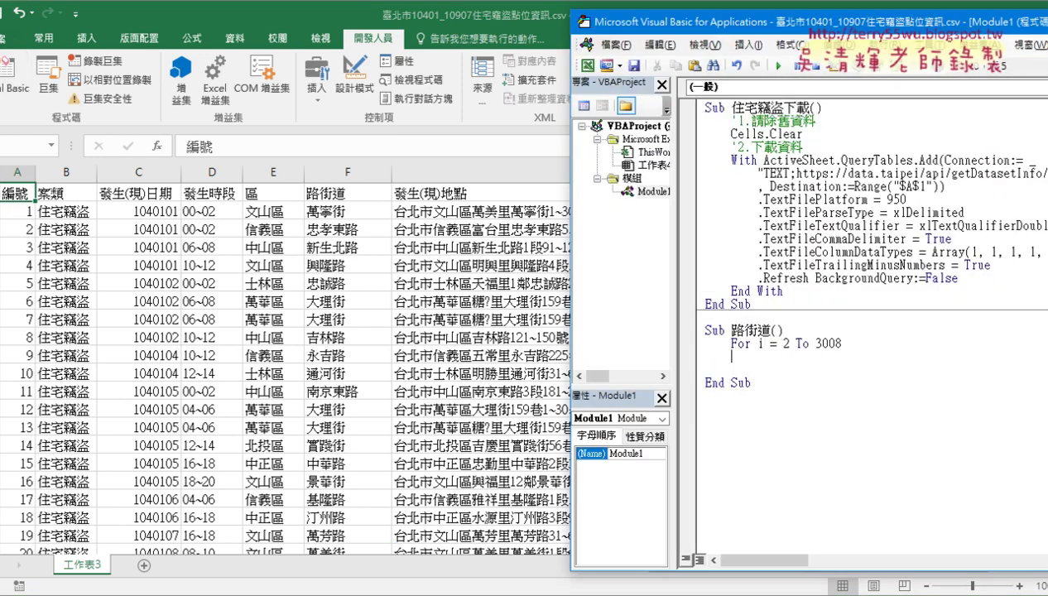
key("Return")
type("ne")
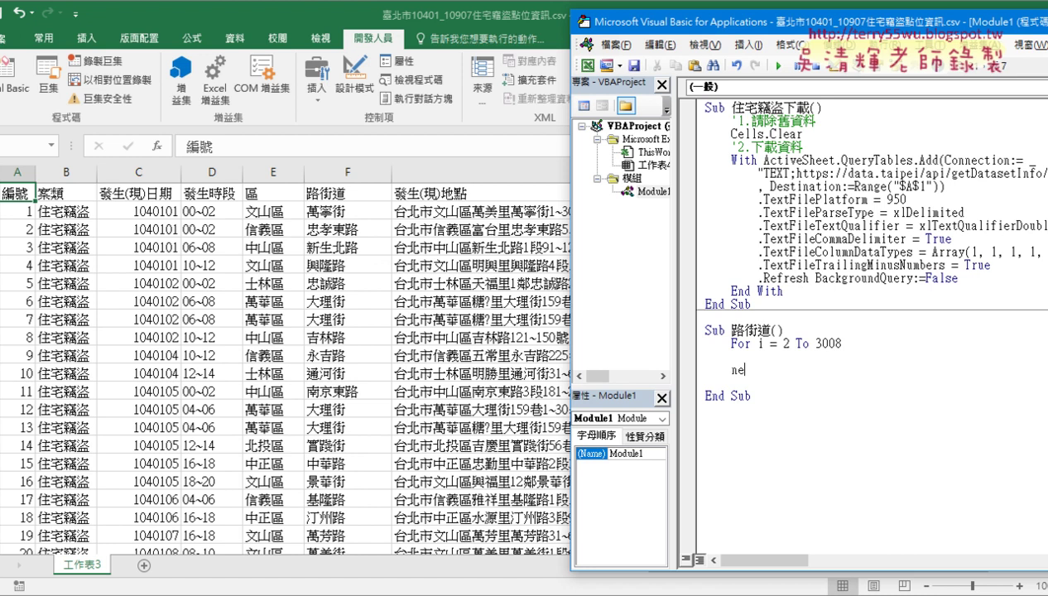
type("xt")
key("Up")
- Type an indented if inside the loop, then shift the editor right to show column G
key("Down")
key("Down")
key("BackSpace")
key("Up")
key("Tab")
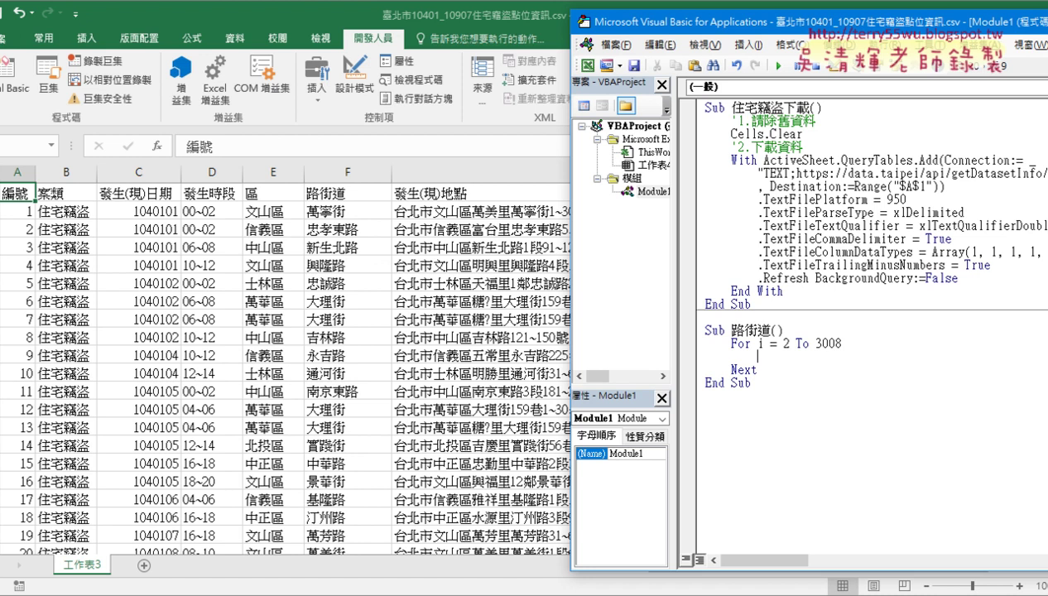
type("if")
left_click_drag(665, 231, 633, 231)
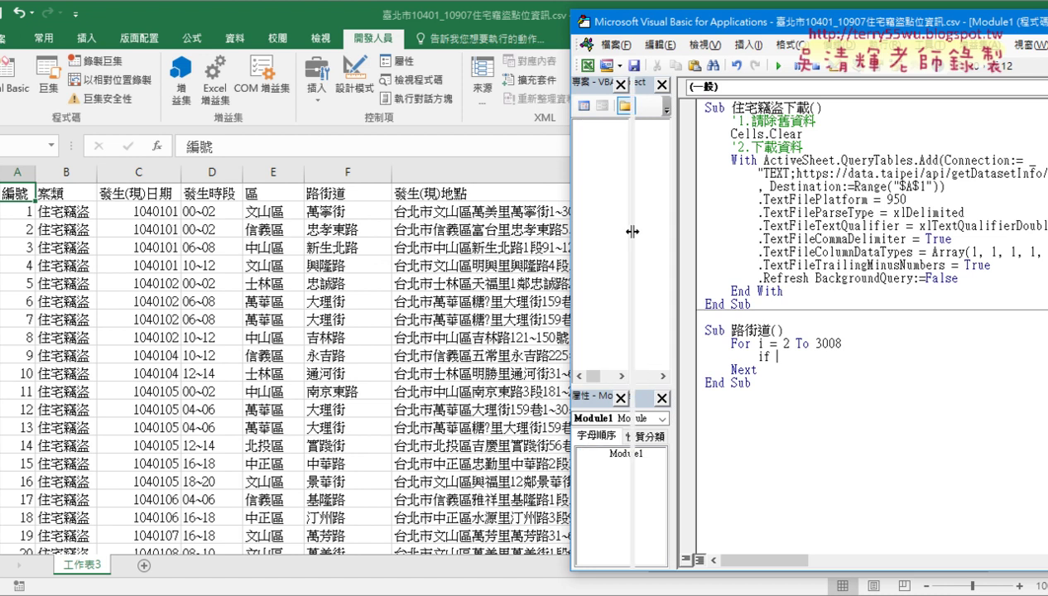
left_click_drag(678, 21, 712, 21)
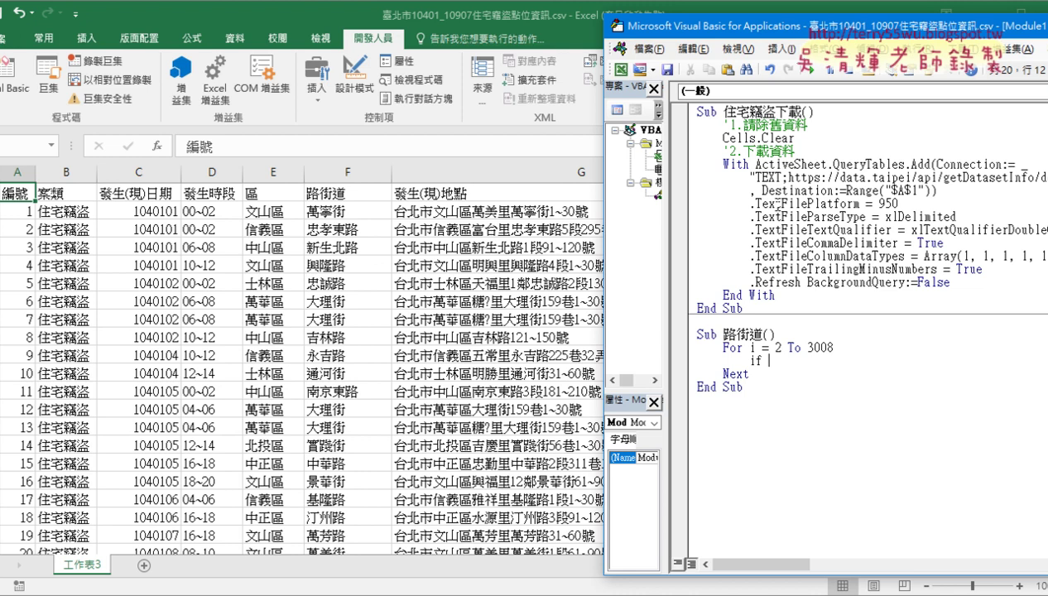
- Type If VBA.InStr(Cells(i, "G"), "鄰") Then, entering 鄰 with the Chinese IME
type("vba")
type(".")
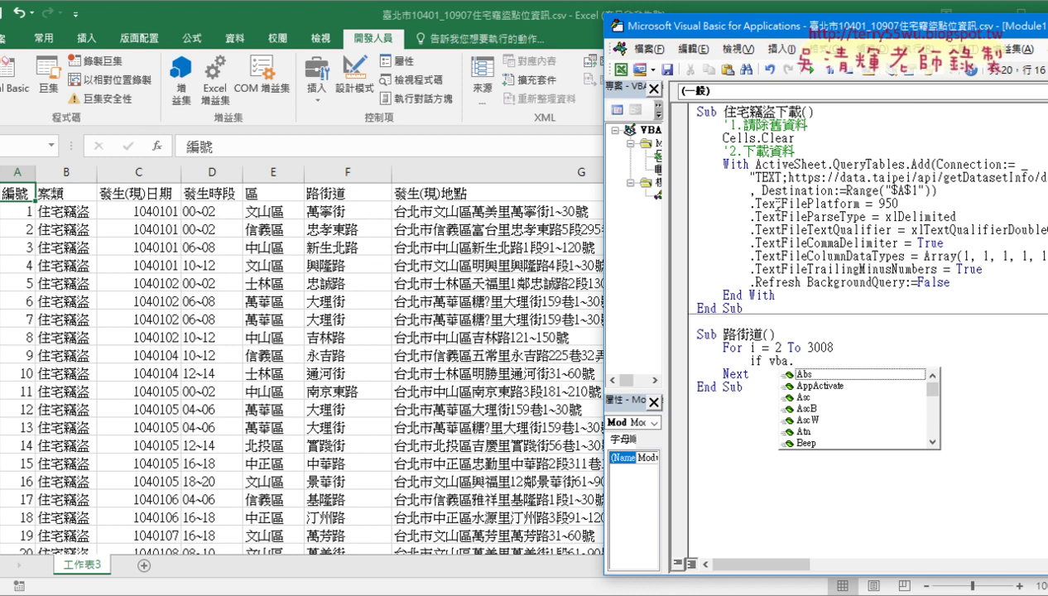
type("instr")
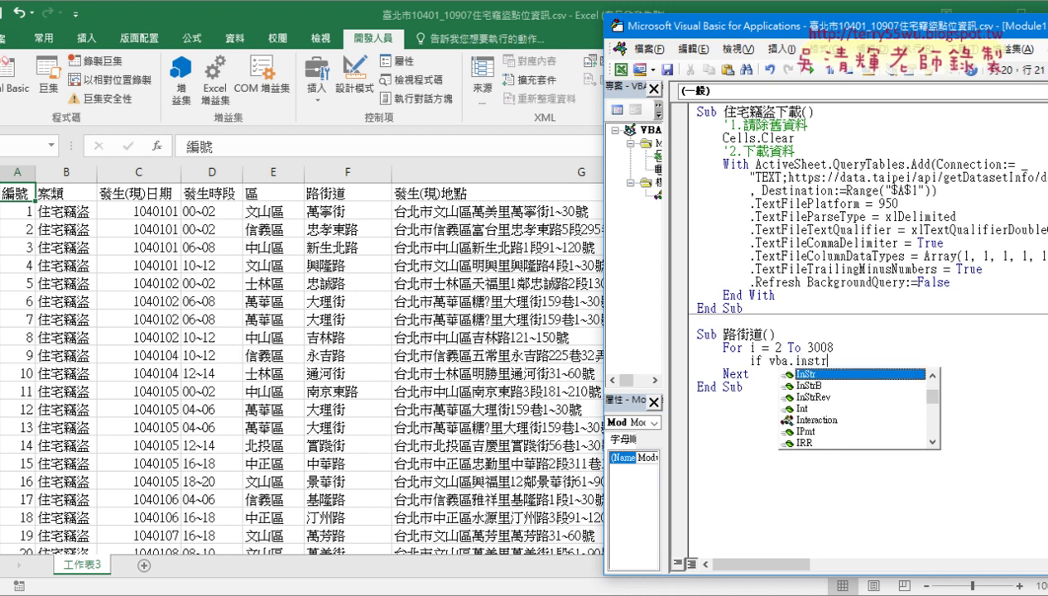
type("(")
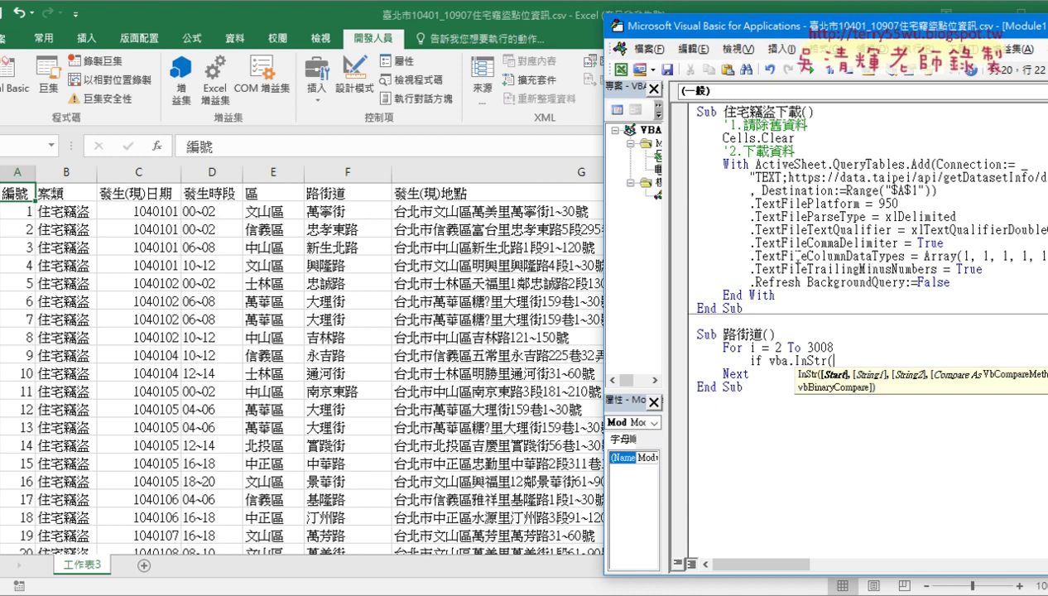
type("cells")
type("(")
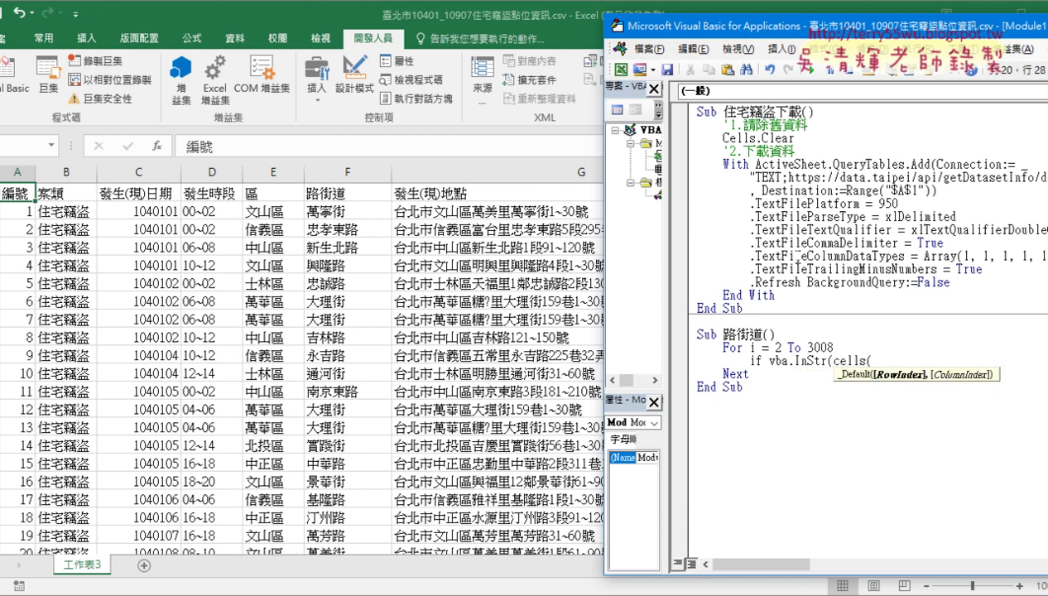
type("i,")
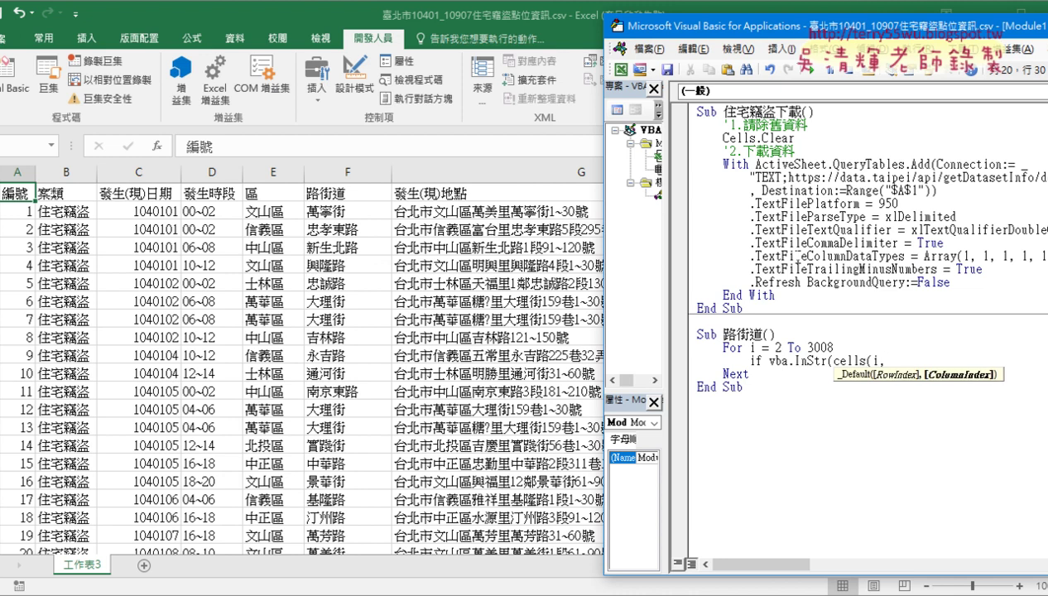
type("\"")
type("G\")")
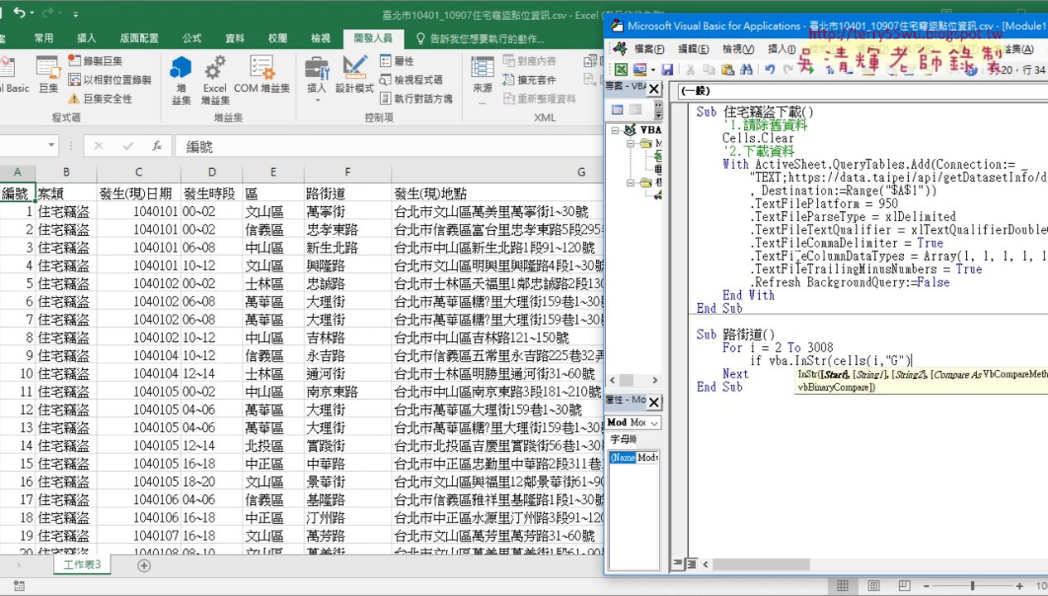
type(",")
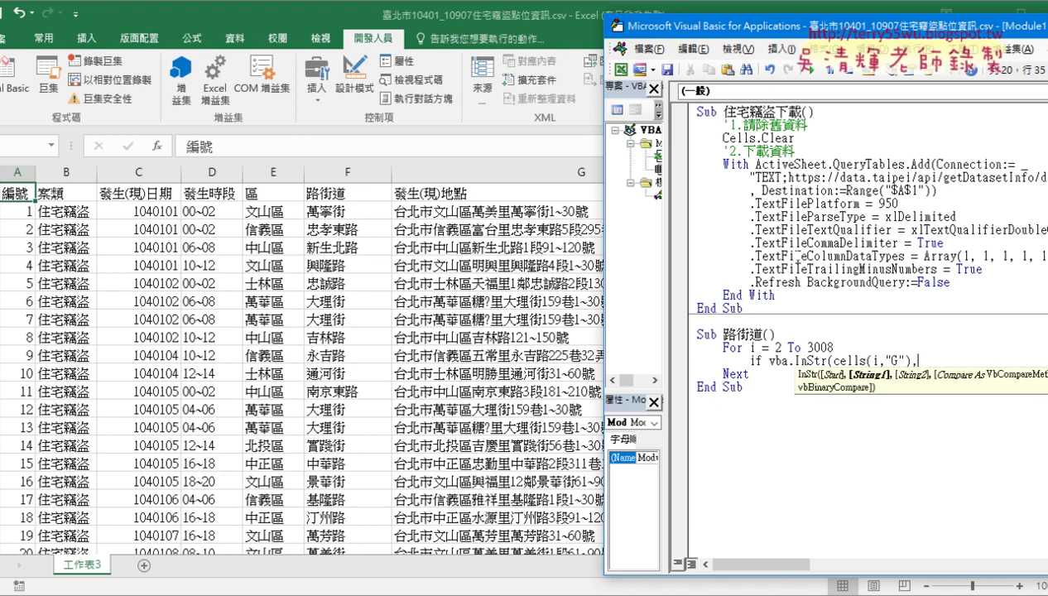
type("\"")
type("le9\"")
key("BackSpace")
key("BackSpace")
key("BackSpace")
key("BackSpace")
type("ㄌ")
type("ㄧㄣ6")
key("Down")
key("Down")
key("Down")
key("Down")
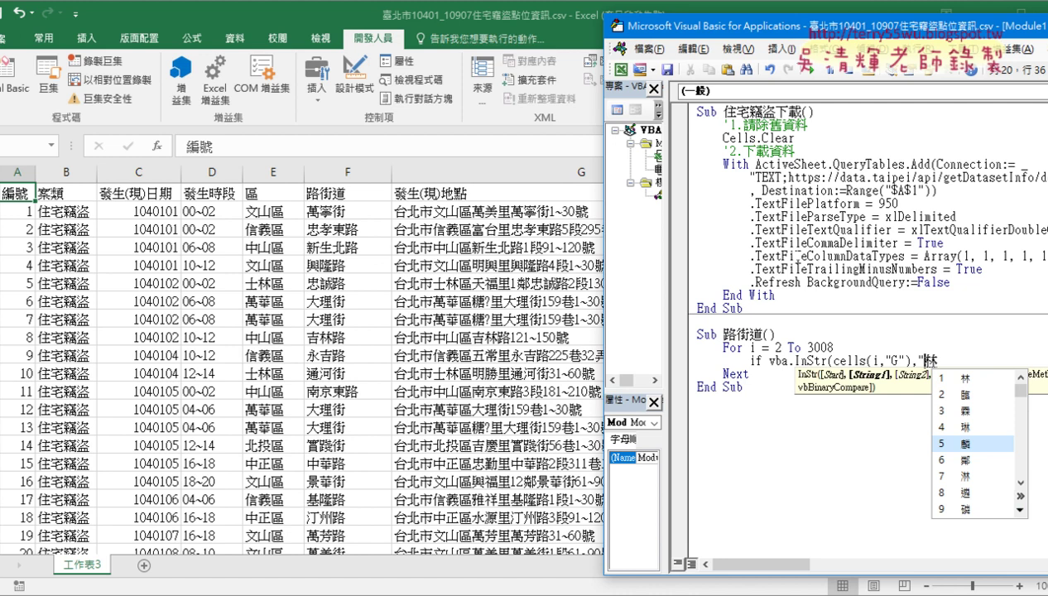
type("6")
type("\"")
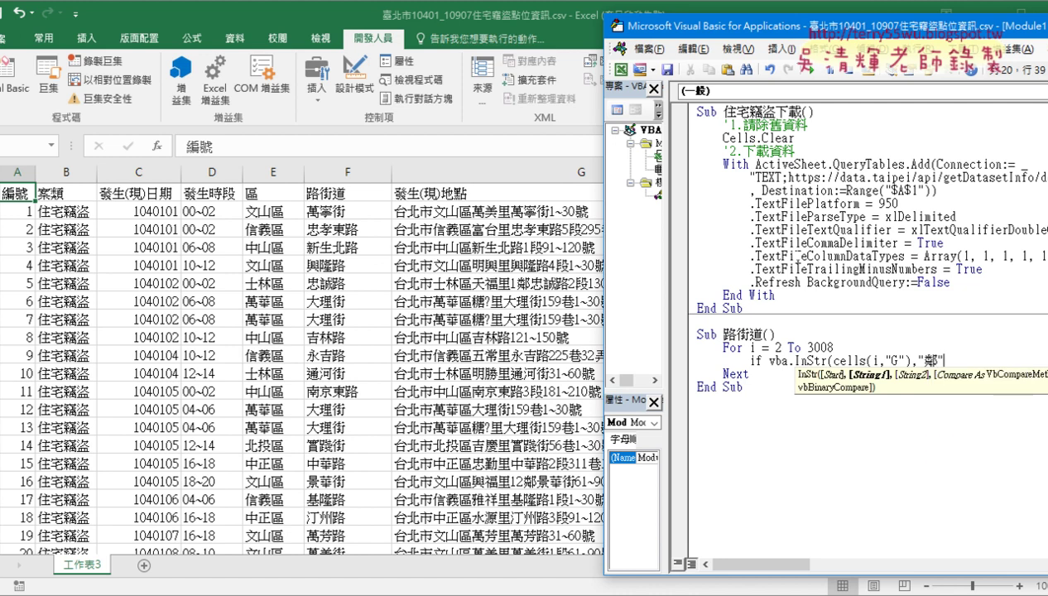
type(")")
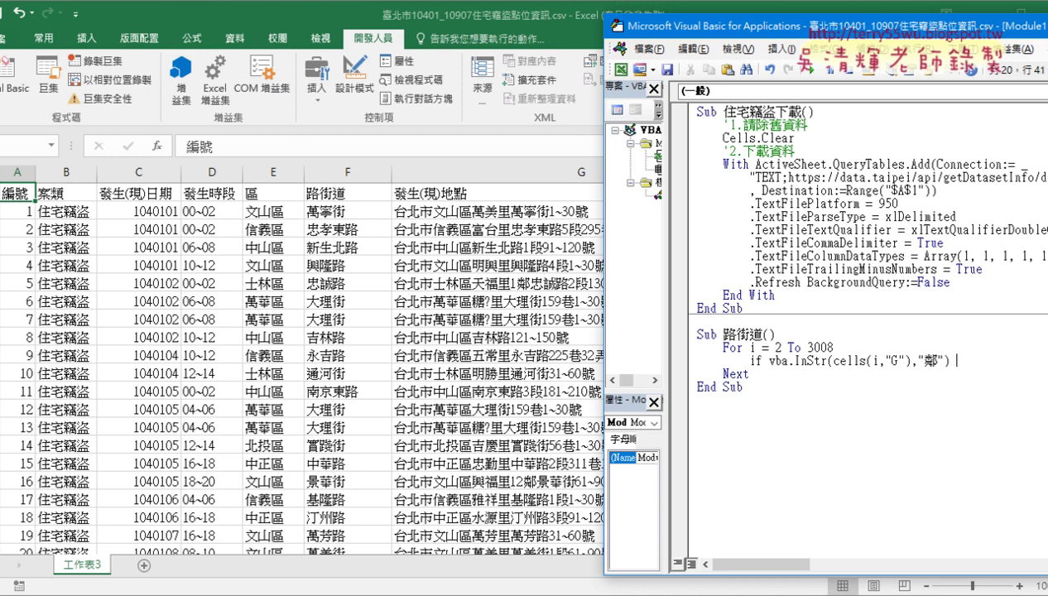
type(" ㄋㄧ")
key("Escape")
type("then")
key("Return")
key("Return")
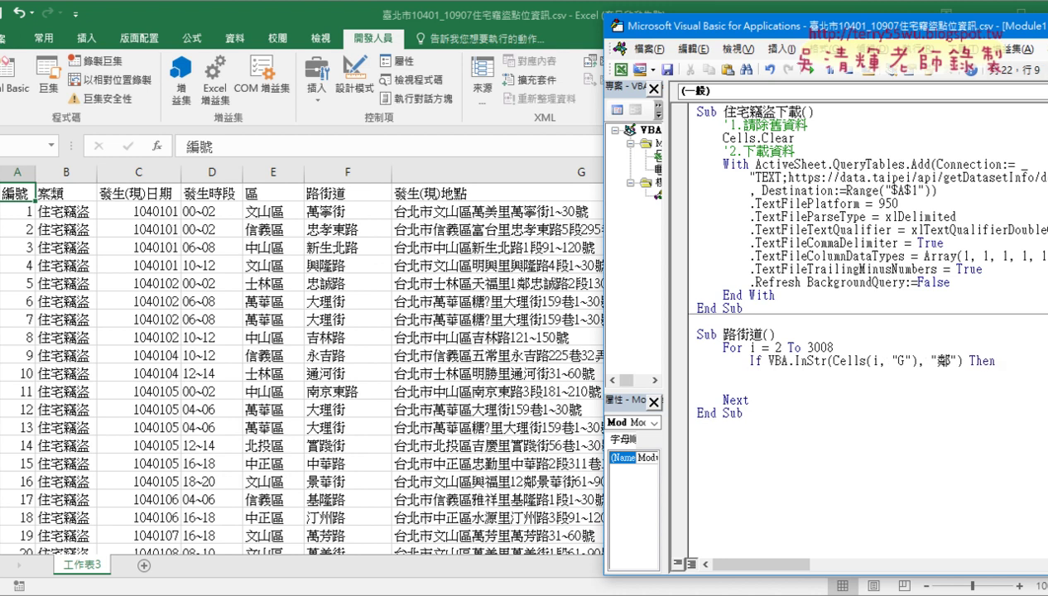
- Add End If and open an indented blank line inside the If block
type("end if")
left_click(775, 373)
key("BackSpace")
key("Return")
key("Up")
key("Tab")
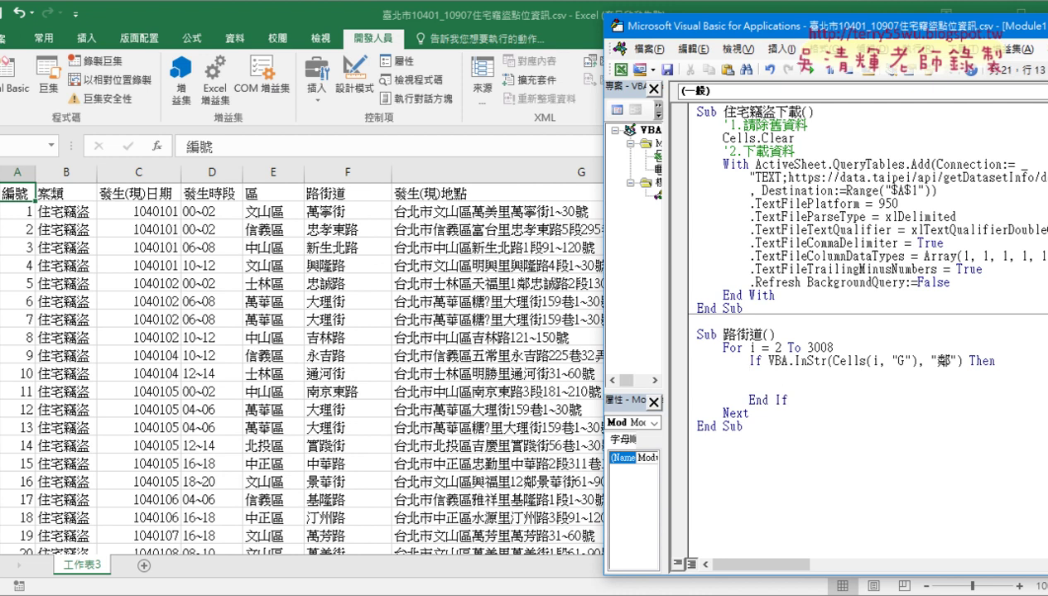
- Assign a = VBA.InStr(Cells(i, "G"), "鄰") using the expression copied from the If line
type("a=")
left_click(774, 367)
left_click(501, 370)
mouse_move(767, 360)
left_mouse_down()
mouse_move(949, 365)
mouse_move(787, 374)
left_mouse_up()
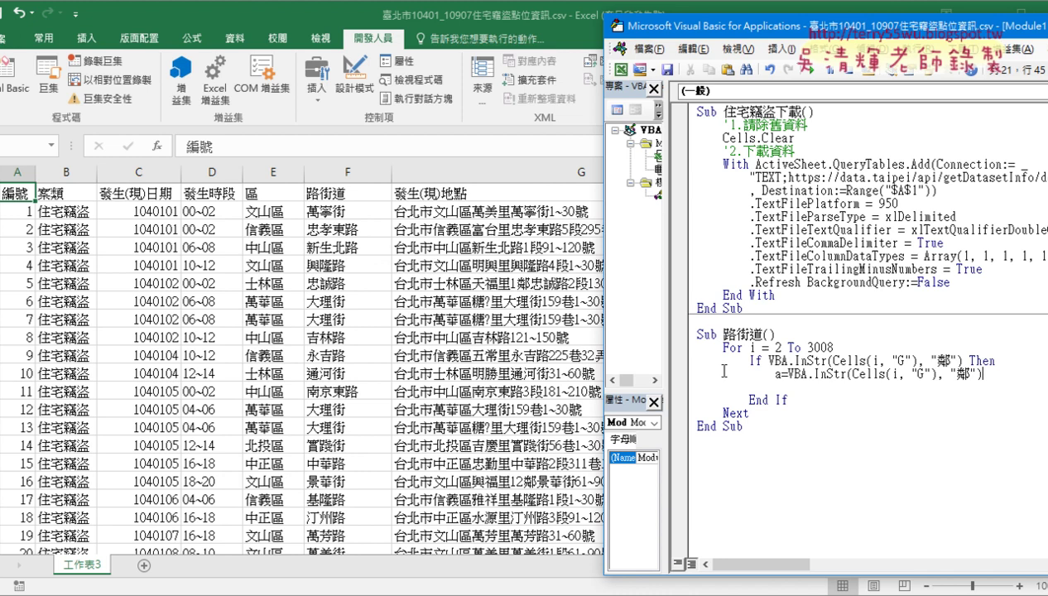
left_click(775, 374)
left_click(783, 384)
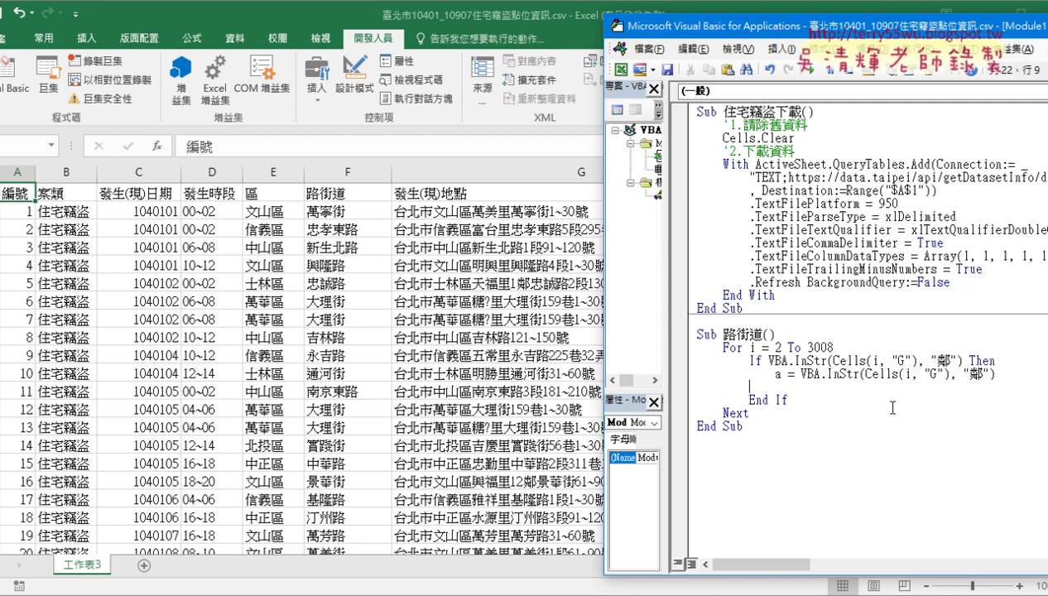
left_click_drag(996, 374, 687, 367)
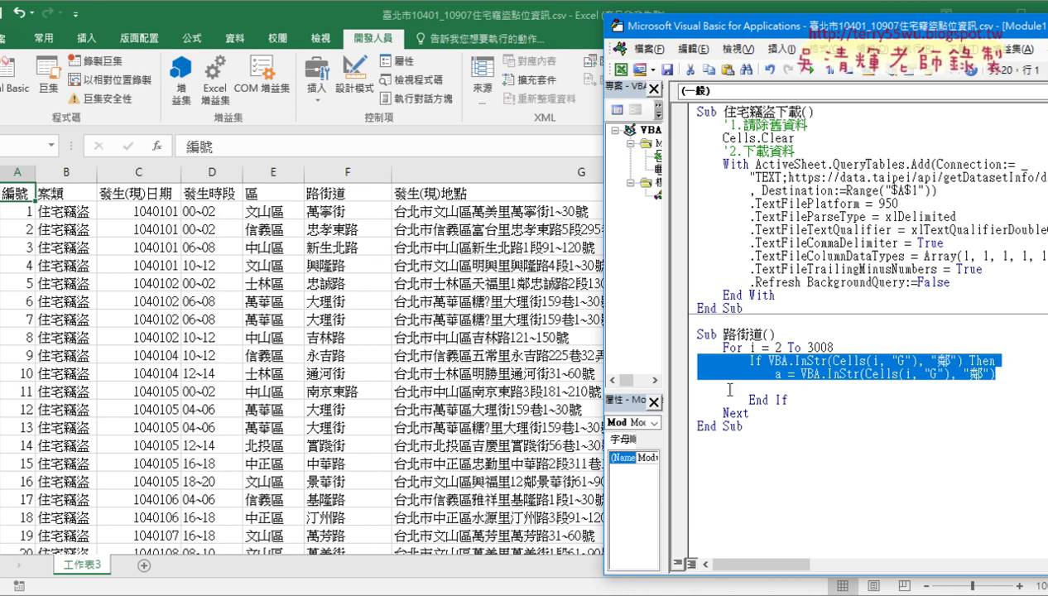
- Paste the copied 鄰 If and assignment lines below and turn If into ElseIf
left_click_drag(722, 385, 691, 387)
key("ctrl+v")
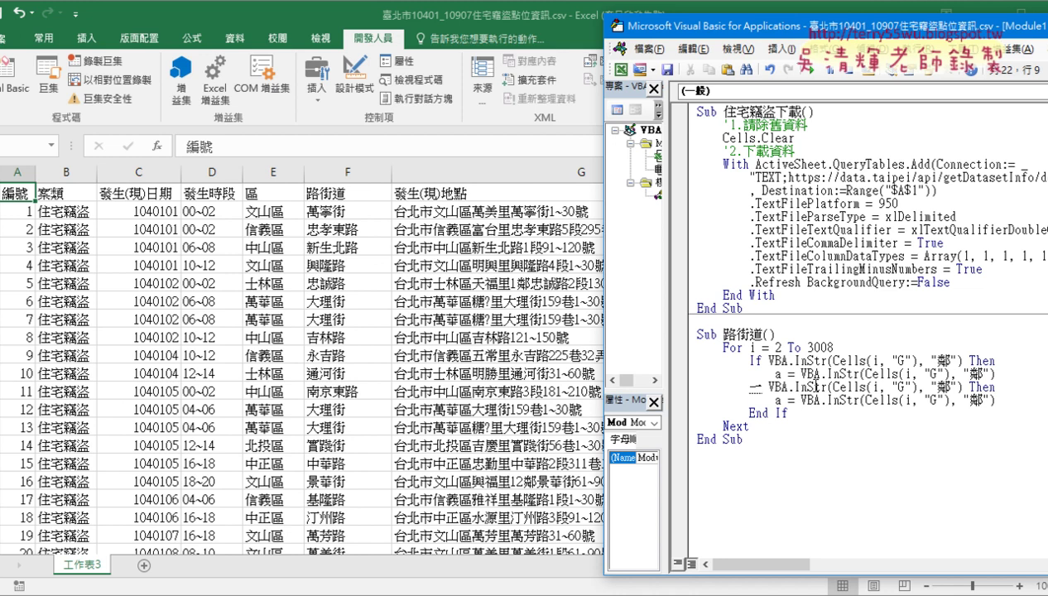
type("e")
key("BackSpace")
type("El")
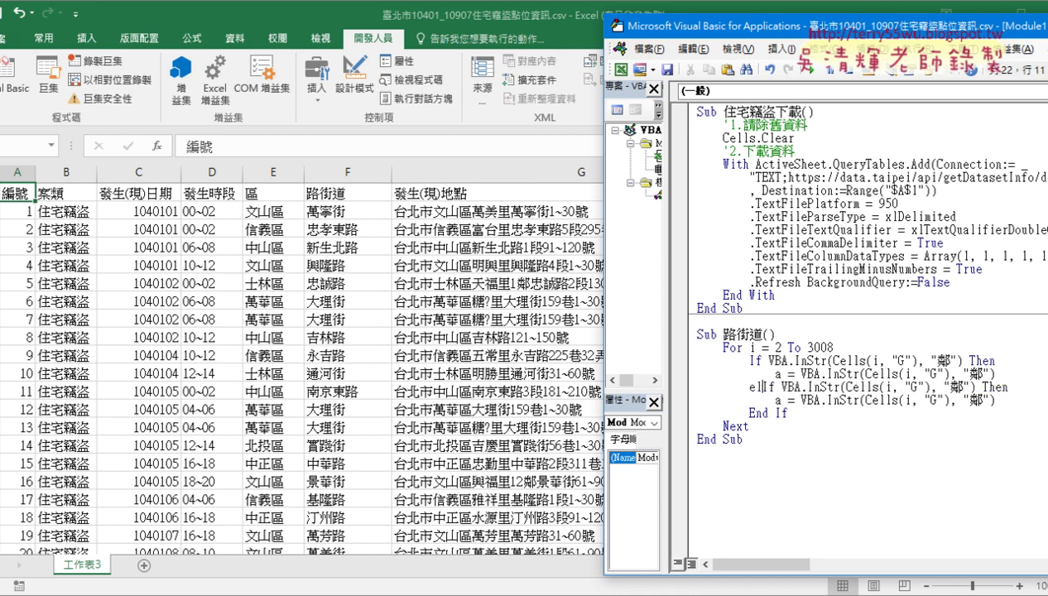
type("se")
key("Down")
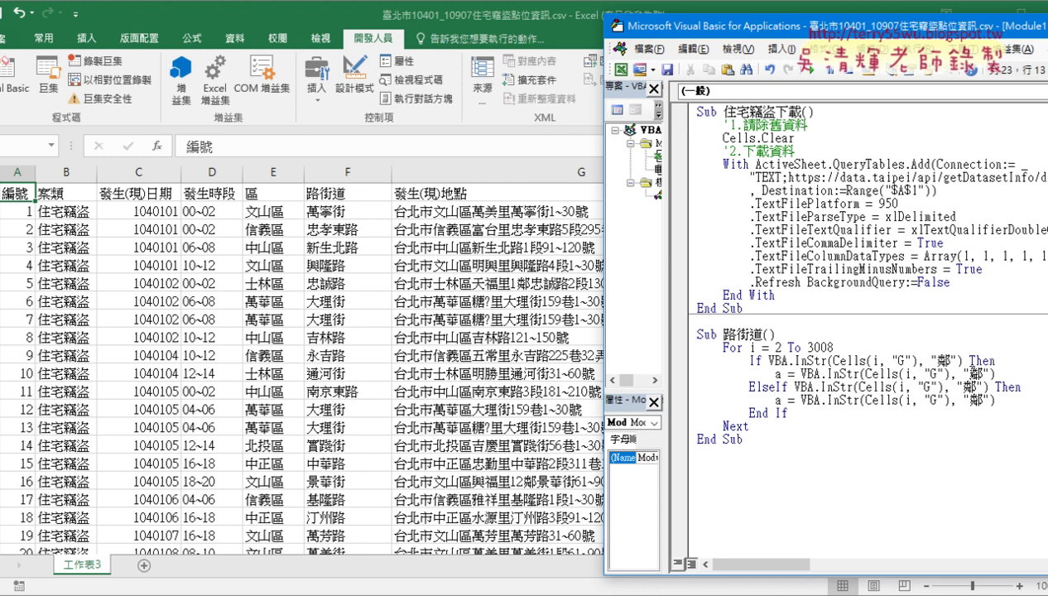
- Replace 鄰 with 里 in the new ElseIf condition and its assignment, then add a blank line
double_click(960, 386)
left_click_drag(960, 386, 975, 386)
type("xu3")
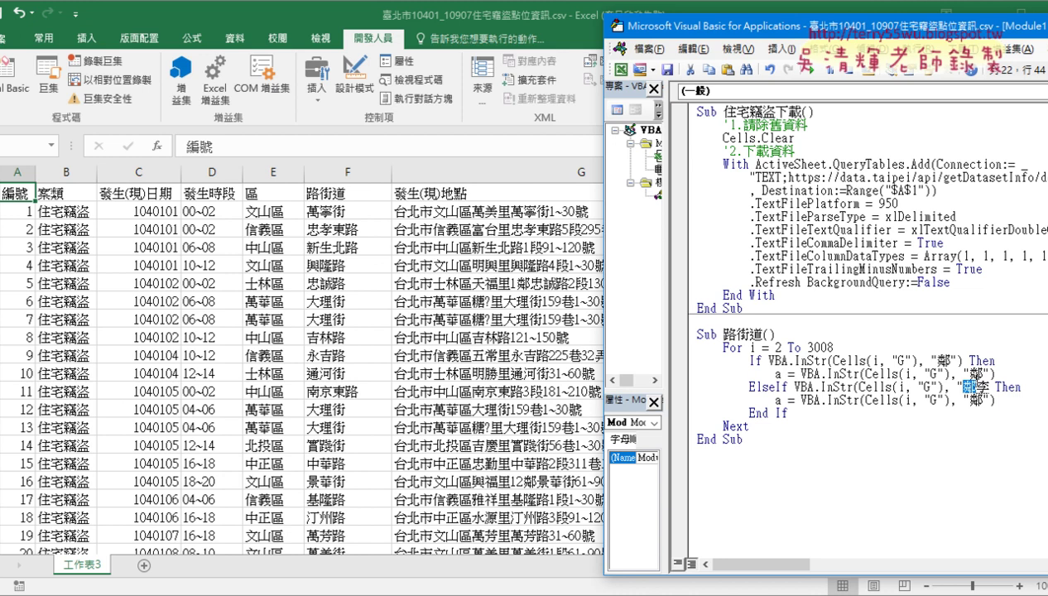
key("Down")
key("3")
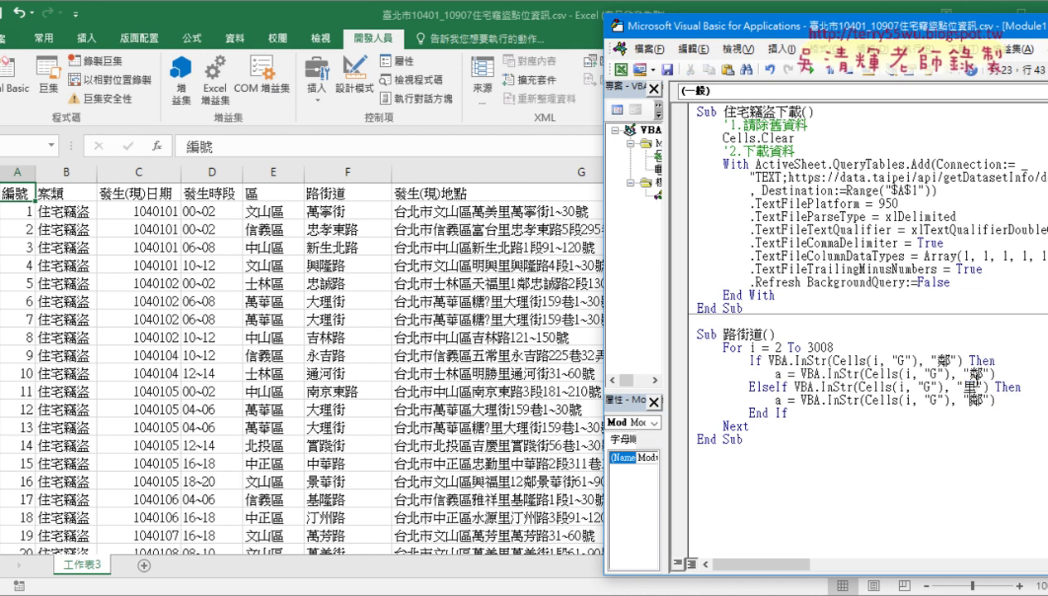
key("Down")
key("shift+Left")
type("xu3")
key("Down")
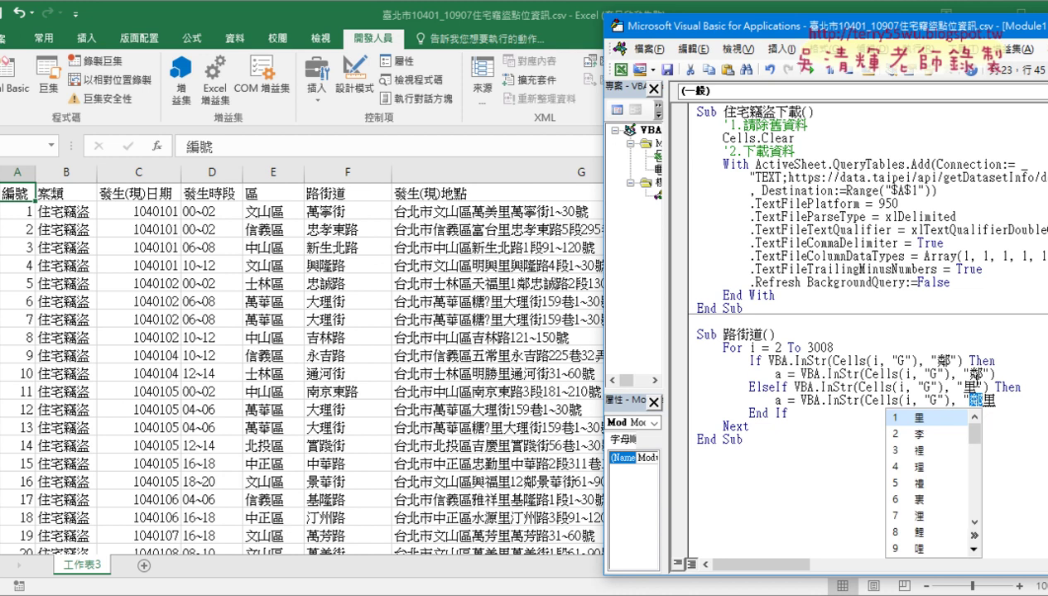
key("1")
type("\")")
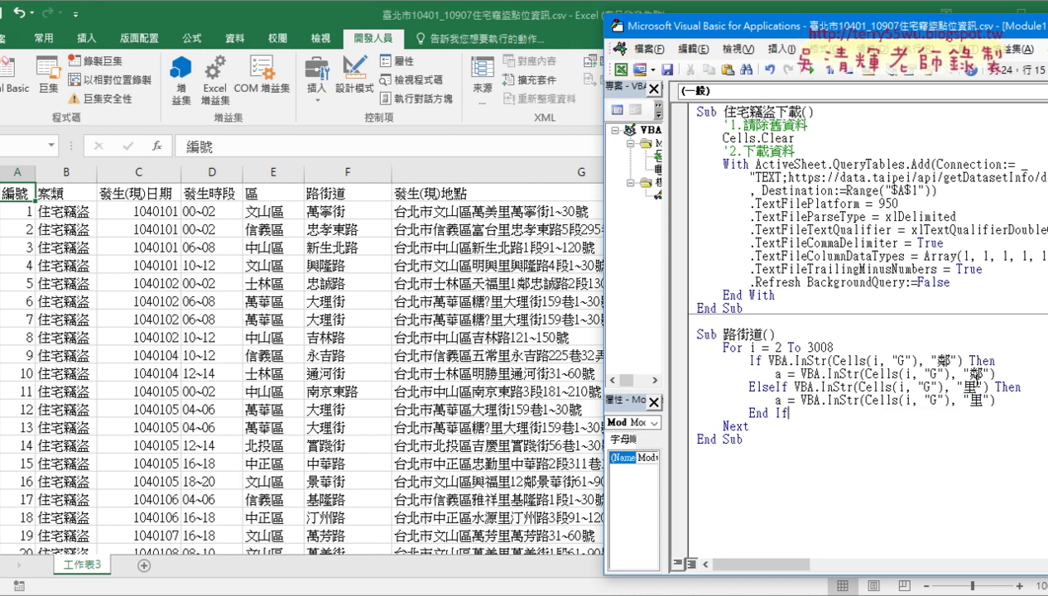
key("End")
key("Return")
key("BackSpace")
key("BackSpace")
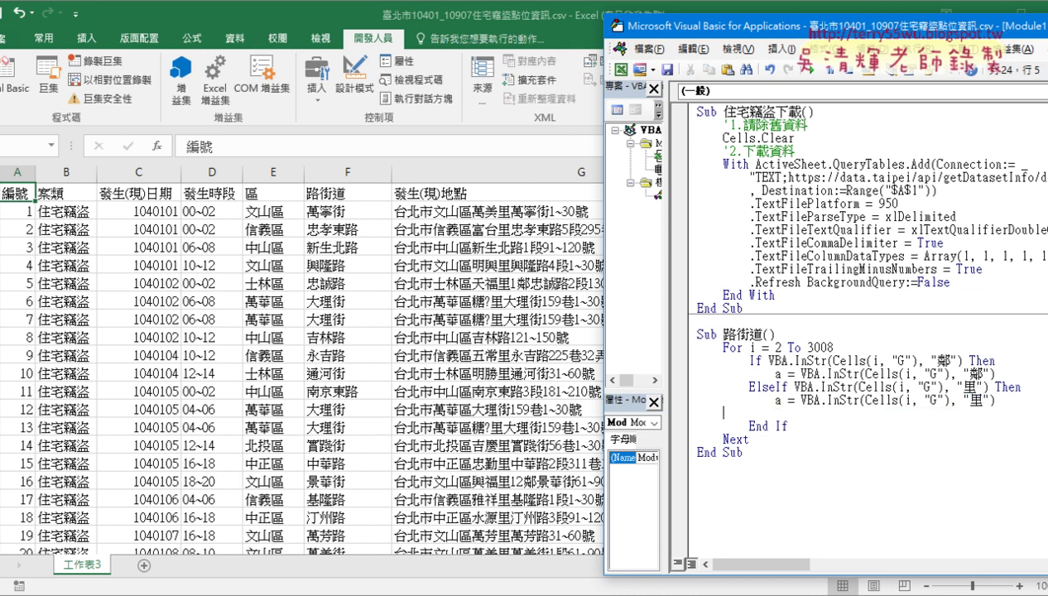
key("BackSpace")
- Duplicate the 里 ElseIf branch and change both its 里 characters to 區
left_click_drag(996, 400, 697, 386)
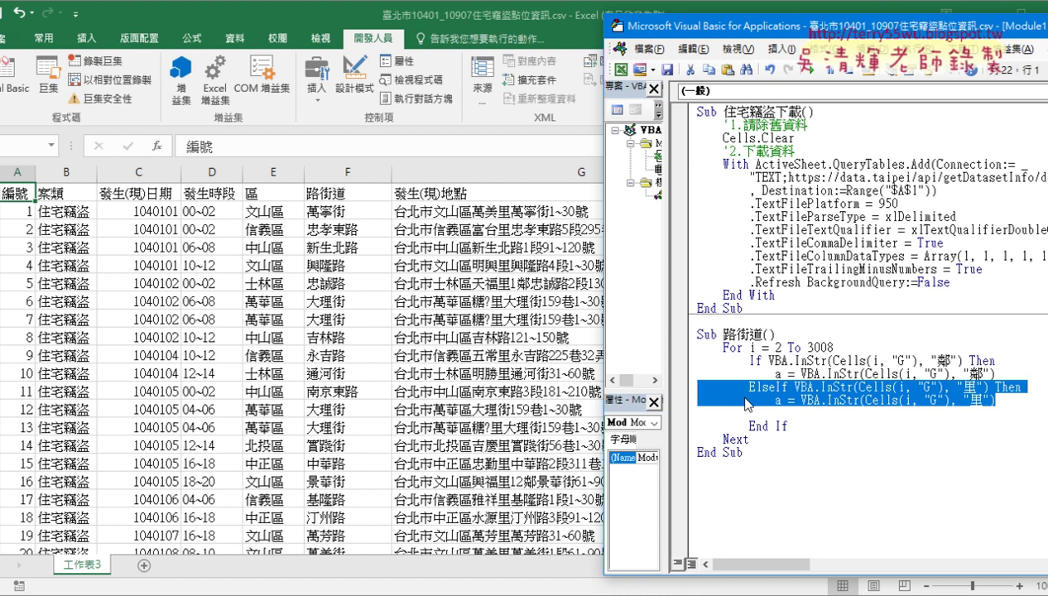
key("ctrl+c")
left_click(740, 416)
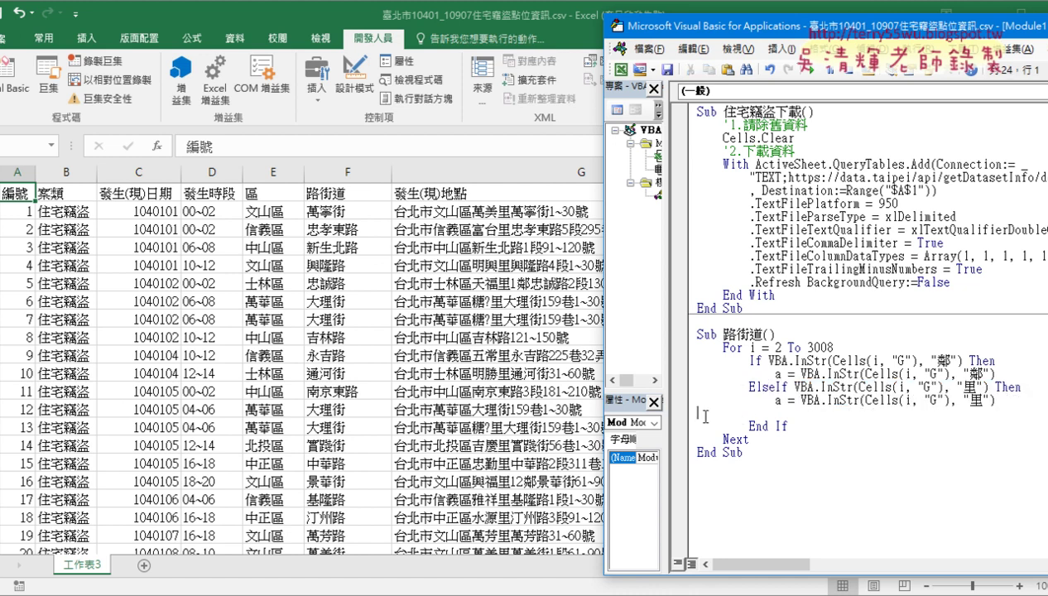
key("ctrl+v")
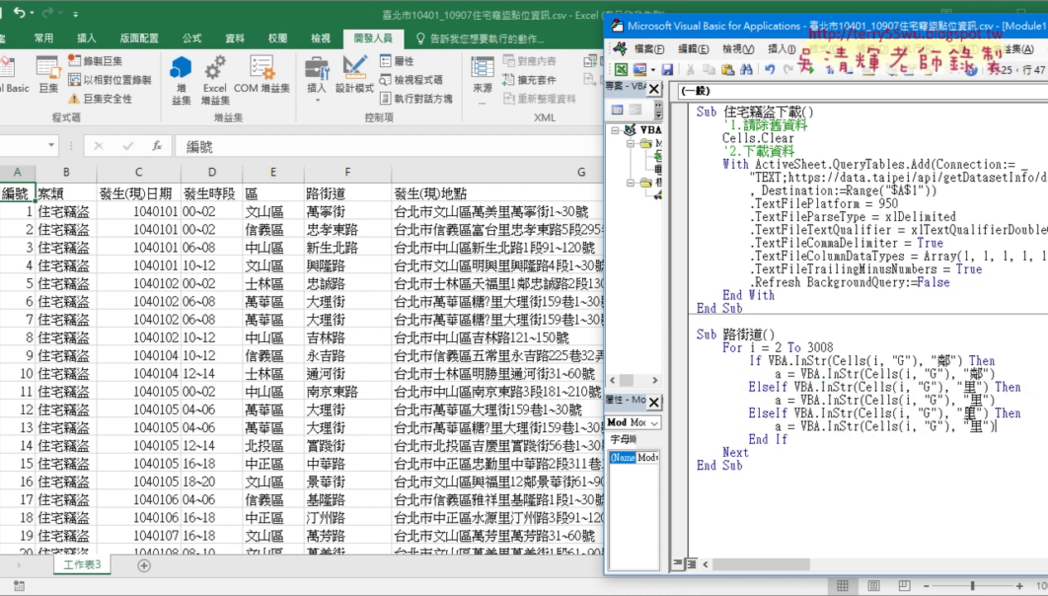
double_click(964, 411)
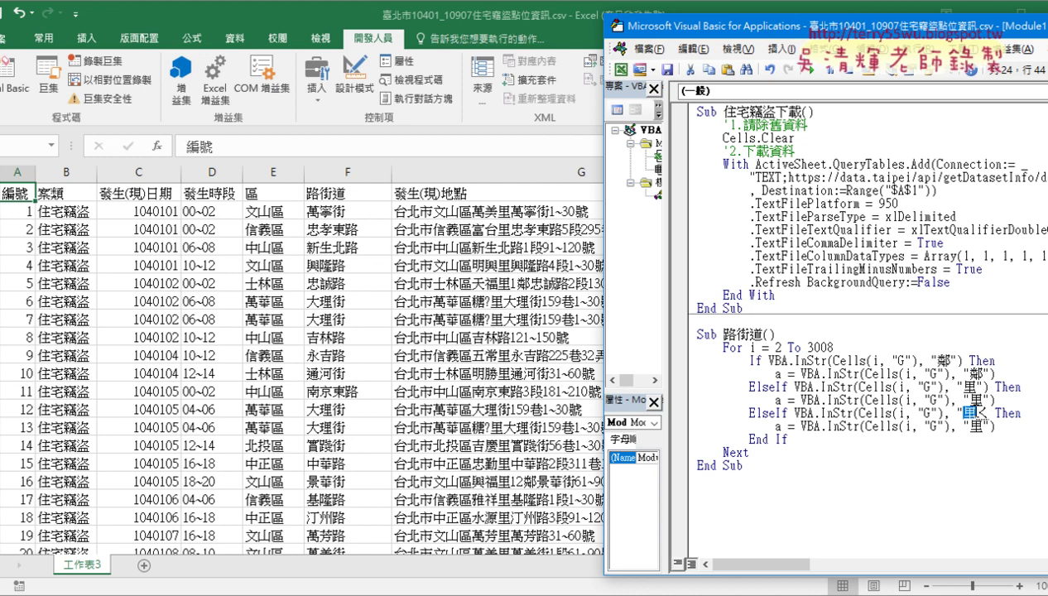
type("區")
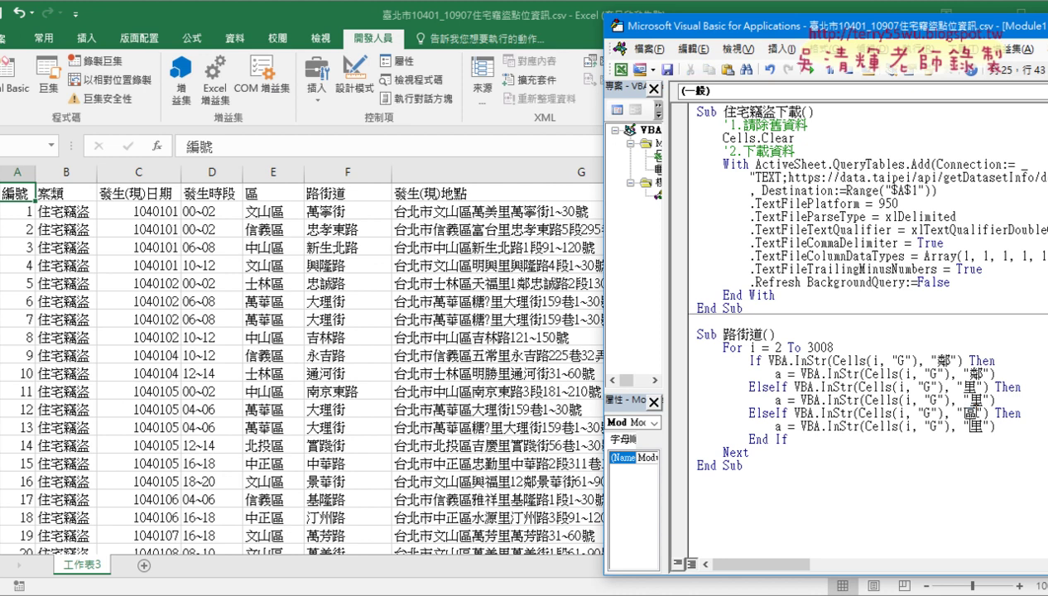
double_click(976, 426)
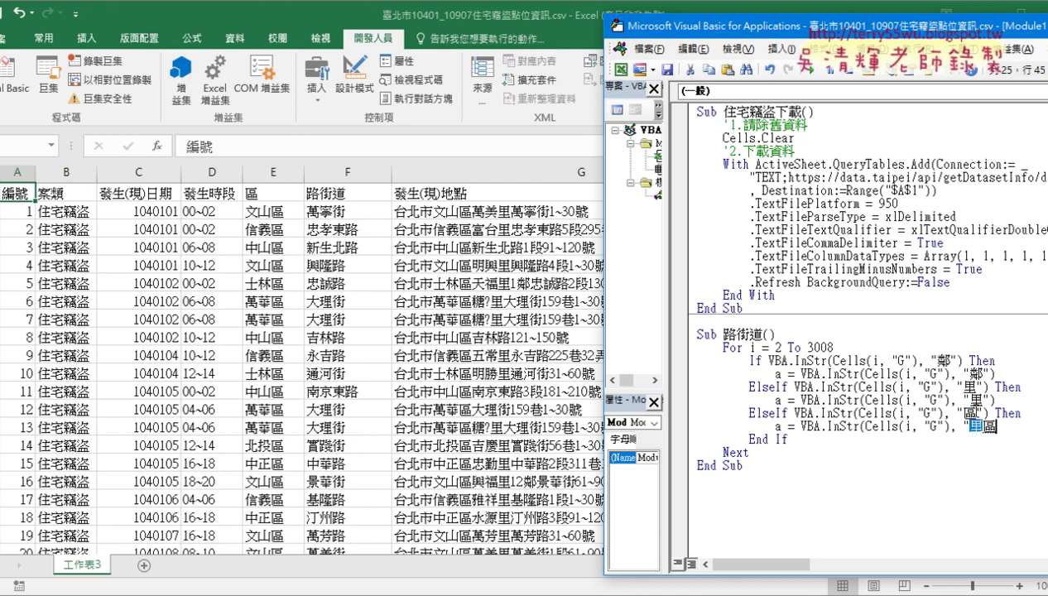
type("區")
key("Down")
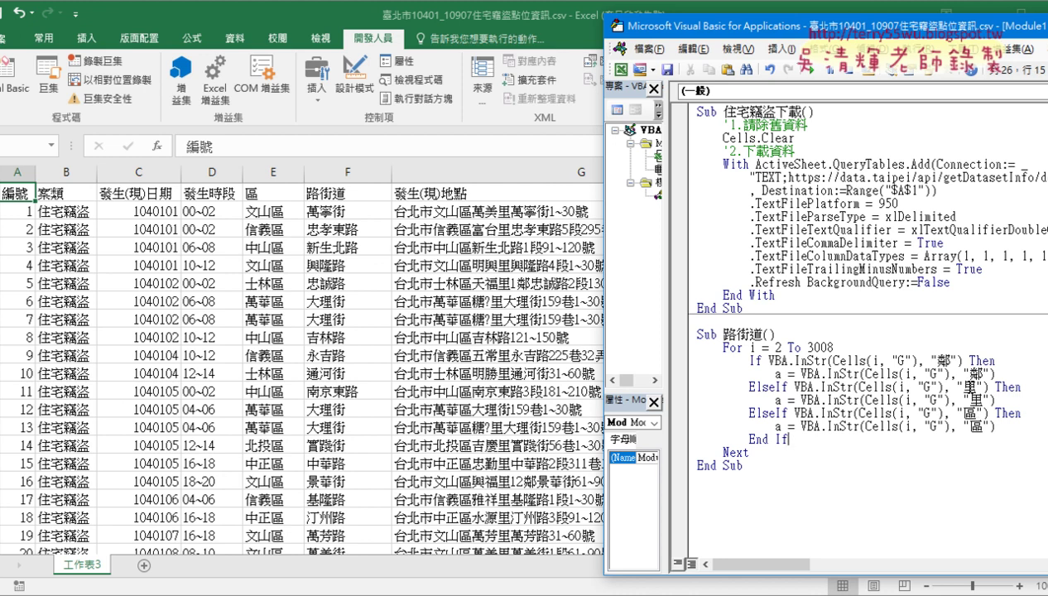
left_click_drag(998, 374, 660, 366)
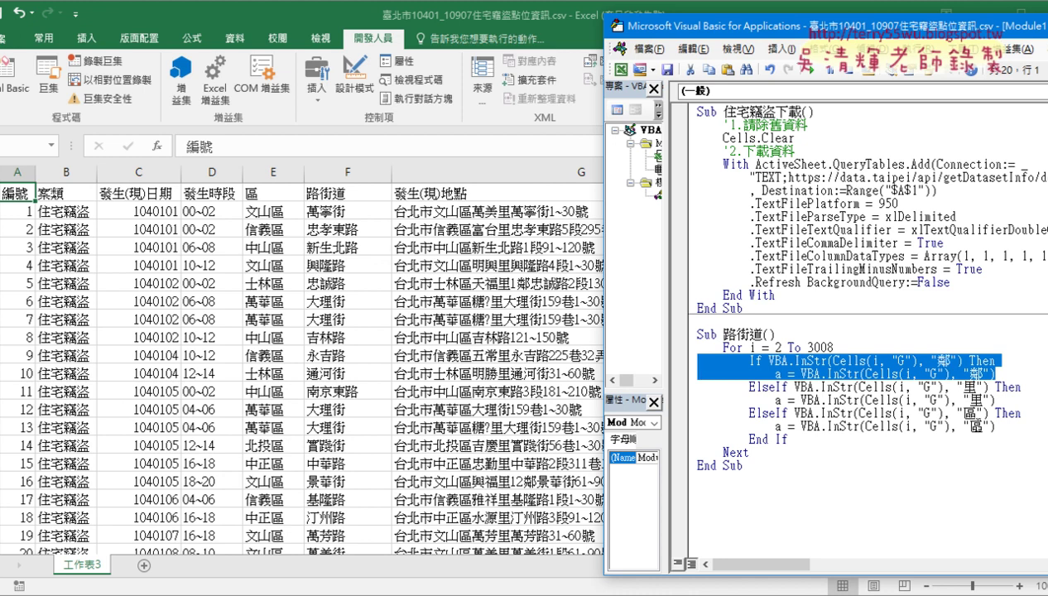
mouse_move(989, 422)
left_mouse_down()
mouse_move(862, 432)
mouse_move(681, 418)
left_mouse_up()
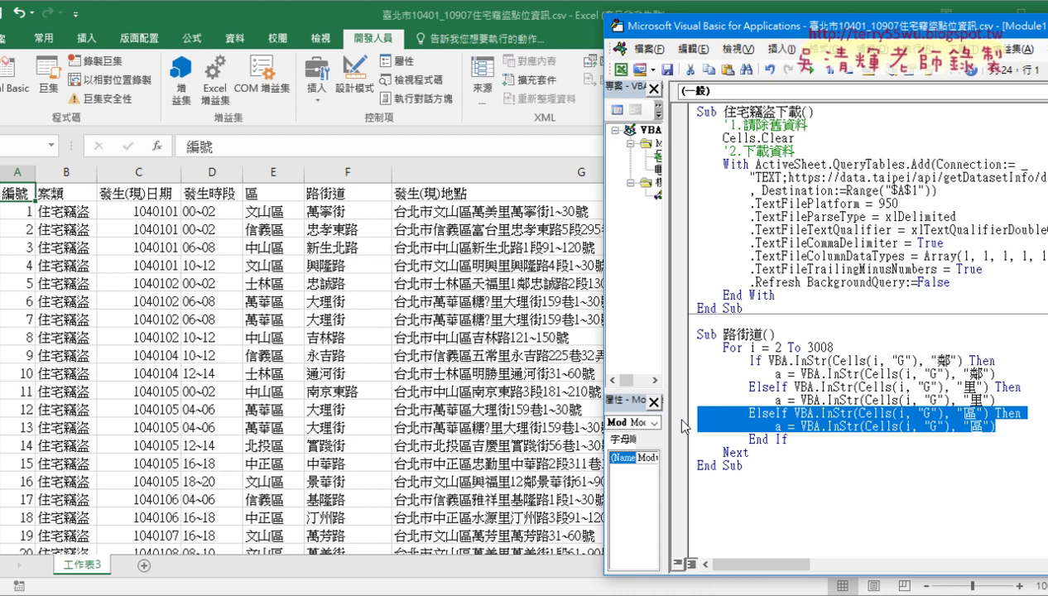
- Insert a '1. comment under the For line and a '2. comment after End If
left_click(785, 425)
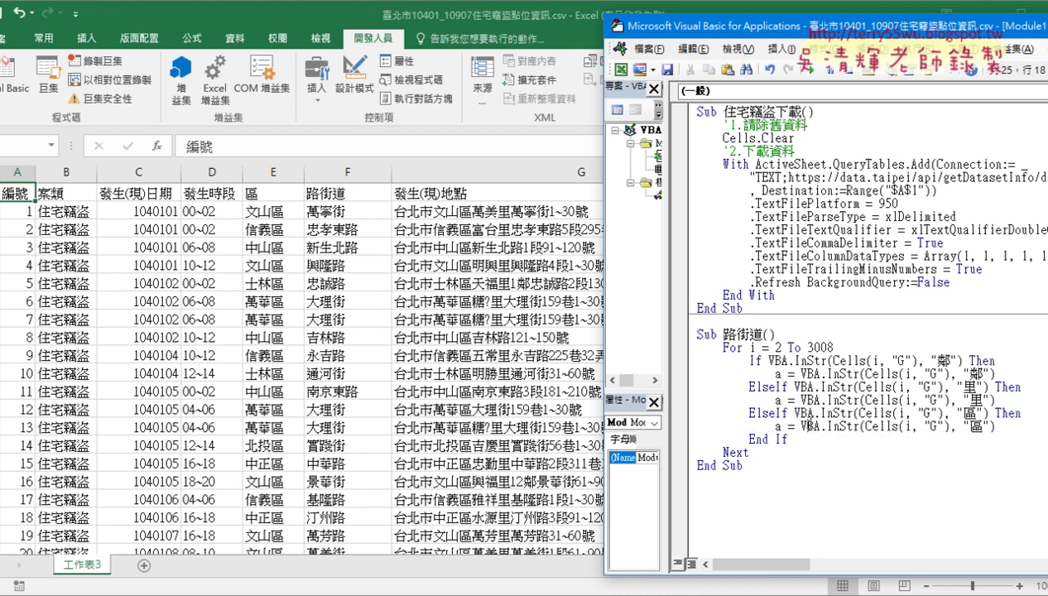
left_click(789, 436)
key("Return")
key("Return")
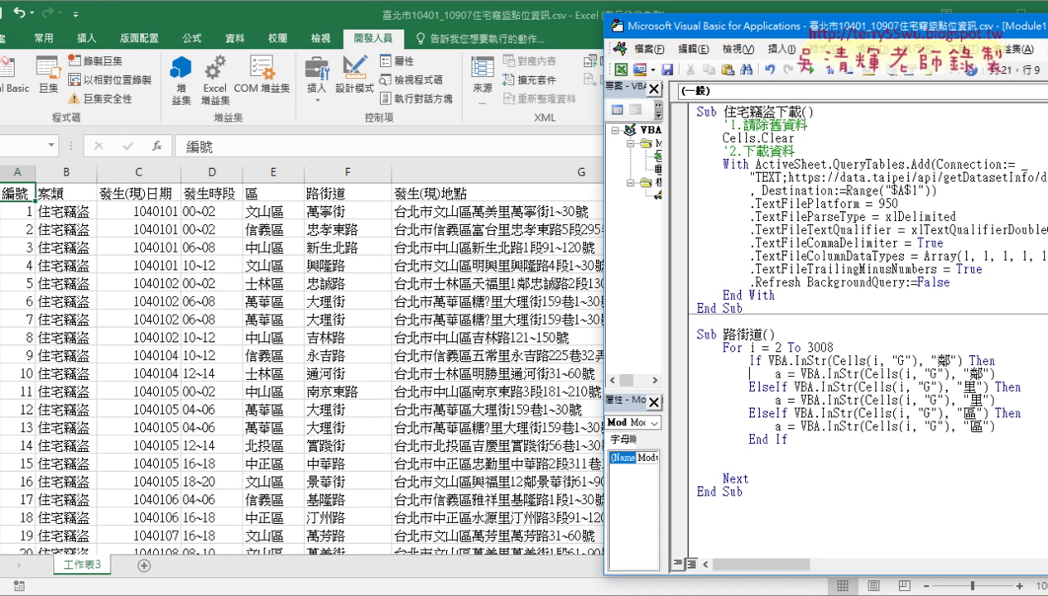
left_click(832, 348)
key("Return")
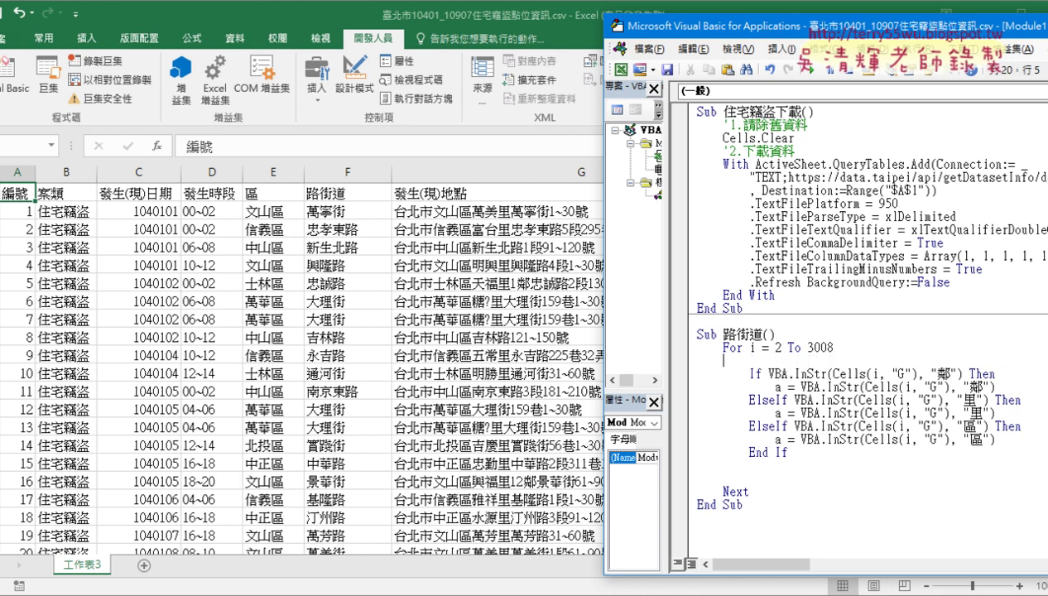
type("ㄘ")
key("BackSpace")
key("Tab")
type("'1.")
key("Down")
key("Down")
key("Down")
key("Down")
key("Down")
key("Down")
key("Down")
type("'2.")
key("Return")
- Paste a copy of the If/ElseIf block under '2. and change its first condition to 路
mouse_move(788, 452)
left_mouse_down()
mouse_move(765, 452)
mouse_move(697, 373)
left_mouse_up()
key("ctrl+c")
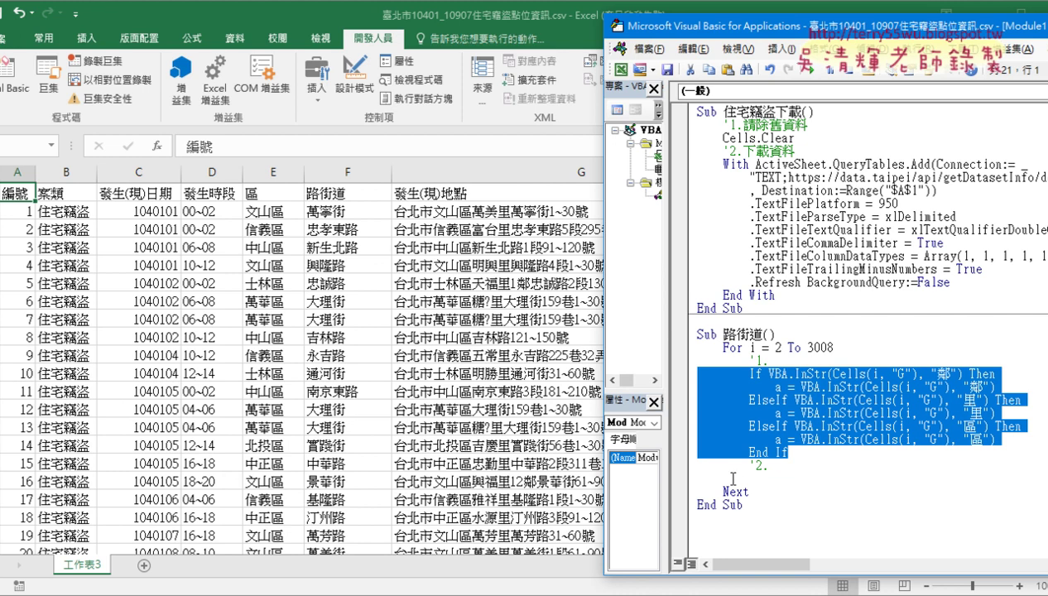
left_click(725, 478)
key("ctrl+v")
scroll(873, 469, "down", 1)
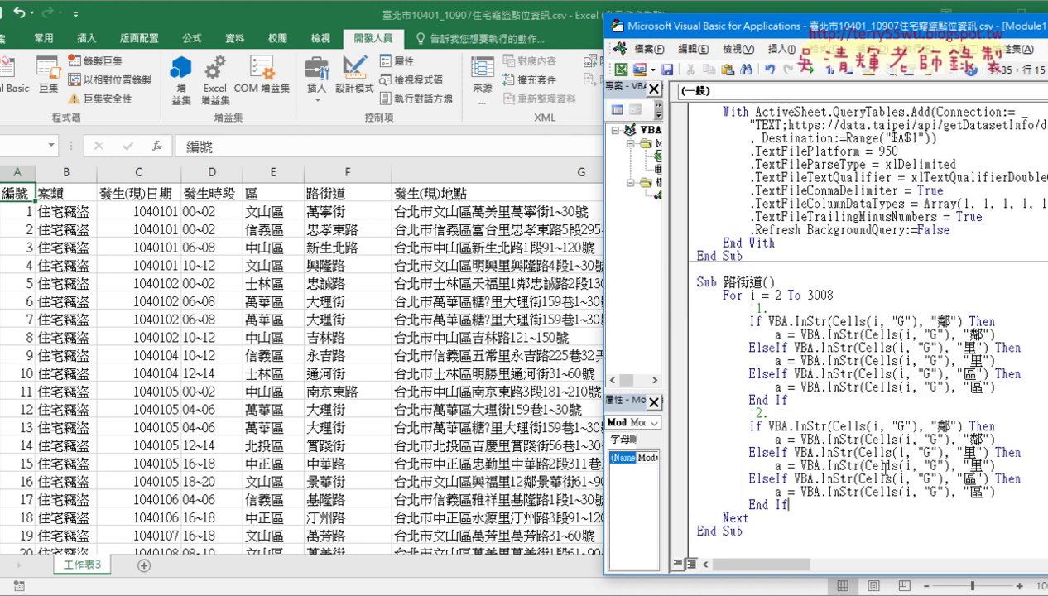
left_click(881, 426)
left_click_drag(935, 426, 952, 426)
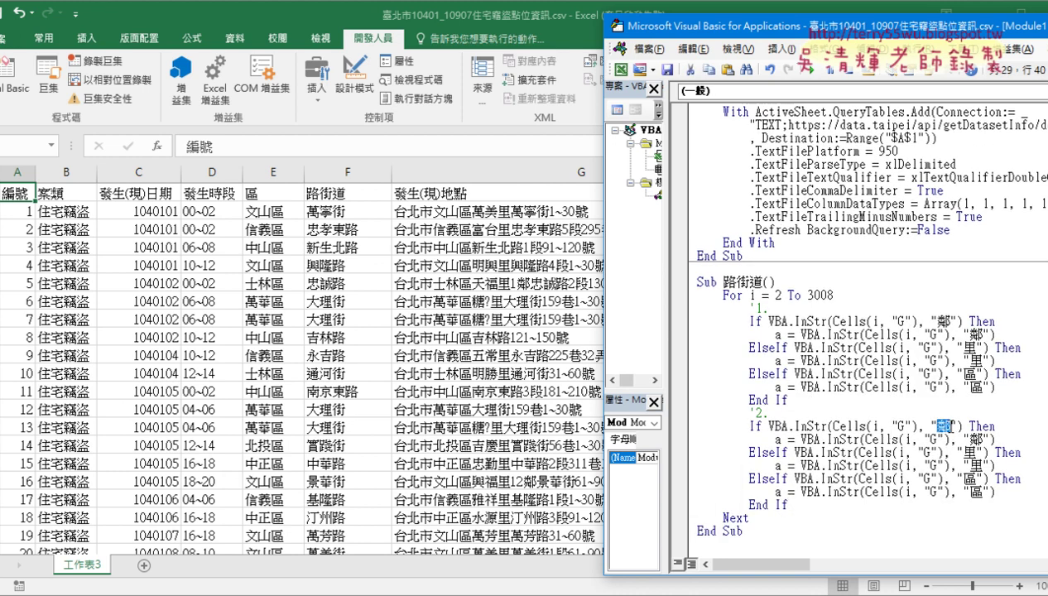
key("BackSpace")
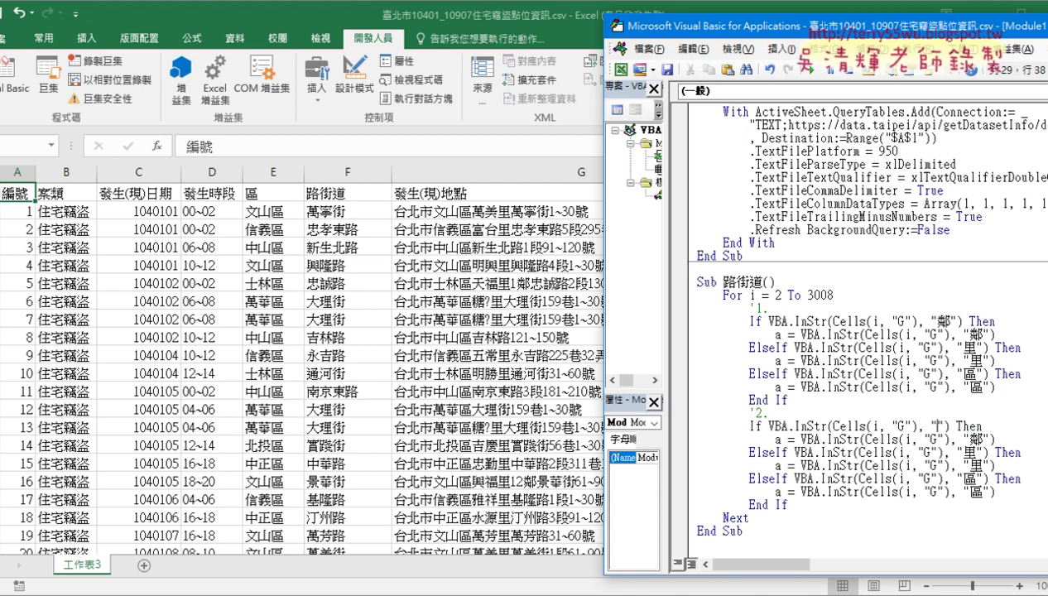
type("路")
key("Return")
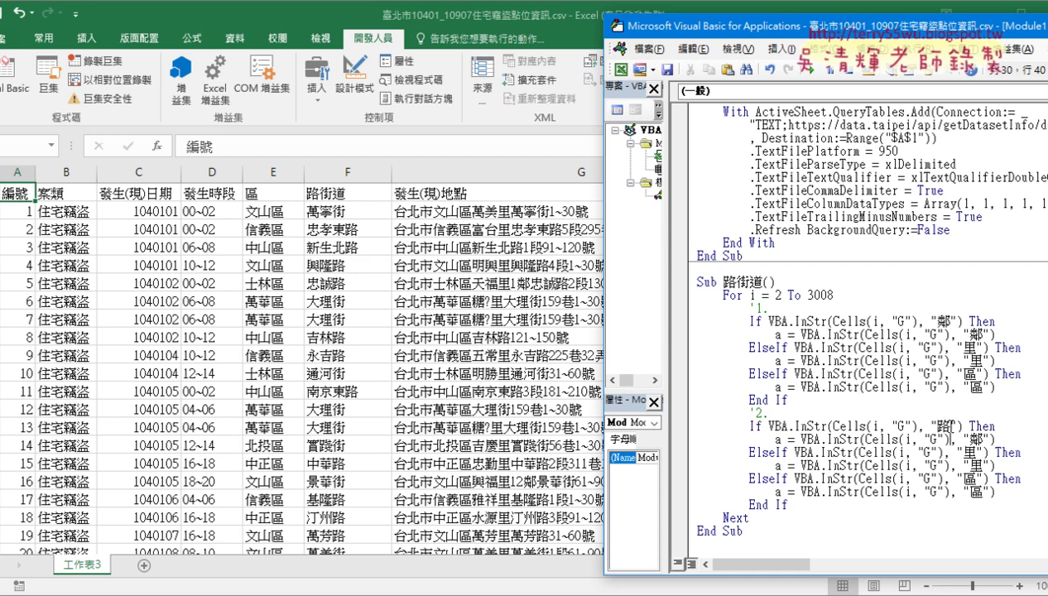
- Use 路 in the first assignment and rename variable a to b in all three assignments
double_click(977, 440)
type("路")
key("Return")
left_click(776, 439)
double_click(775, 439)
type("b")
double_click(777, 466)
type("b")
double_click(777, 491)
type("b")
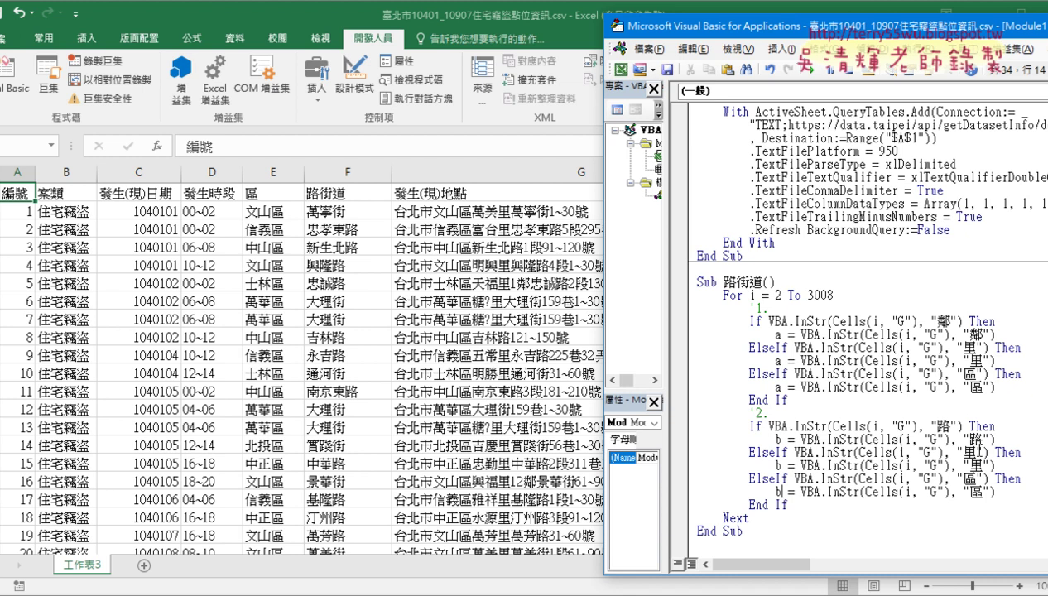
- Replace 里 with 街 in the second ElseIf condition and its assignment
double_click(968, 452)
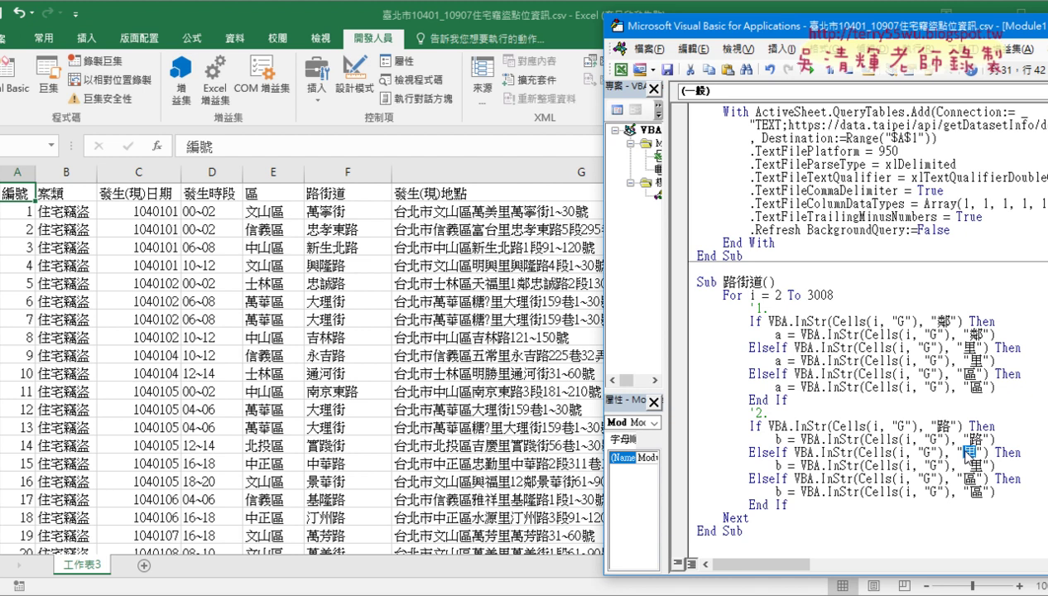
type("一")
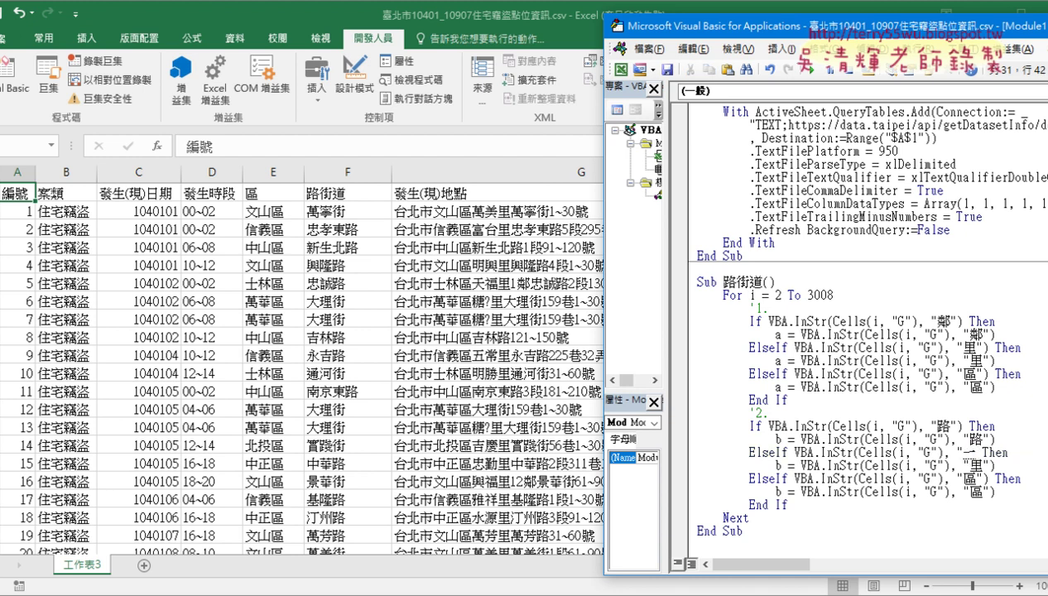
type("街")
double_click(975, 465)
type("ㄐ")
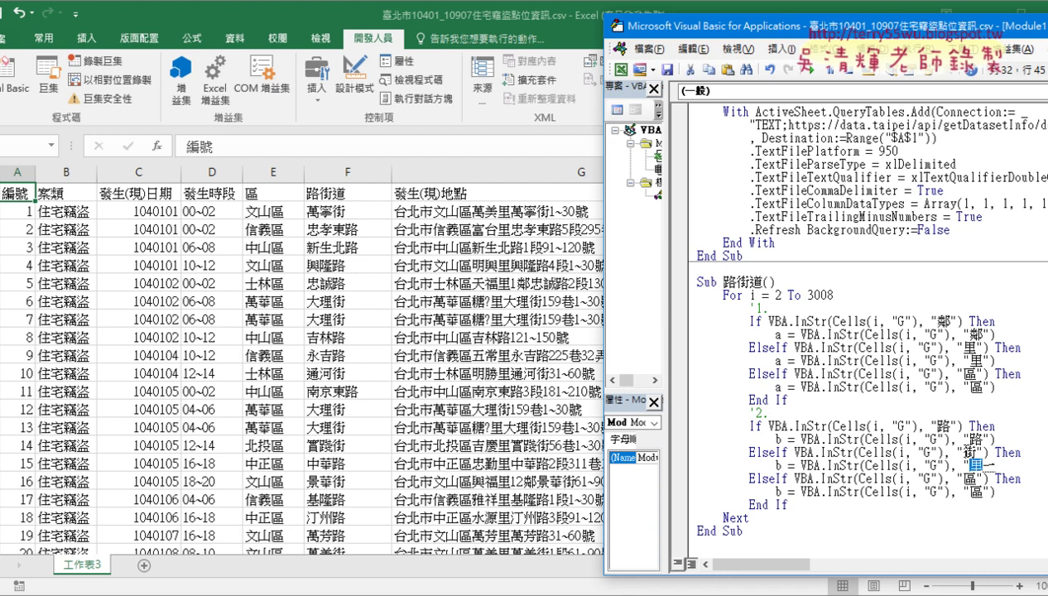
type("ㄧㄝ")
key("space")
key("Return")
- Replace 區 with 道 in the third condition and its assignment, undoing an accidental line split
double_click(965, 478)
type("ㄉㄠˋ")
key("Down")
key("Down")
key("Return")
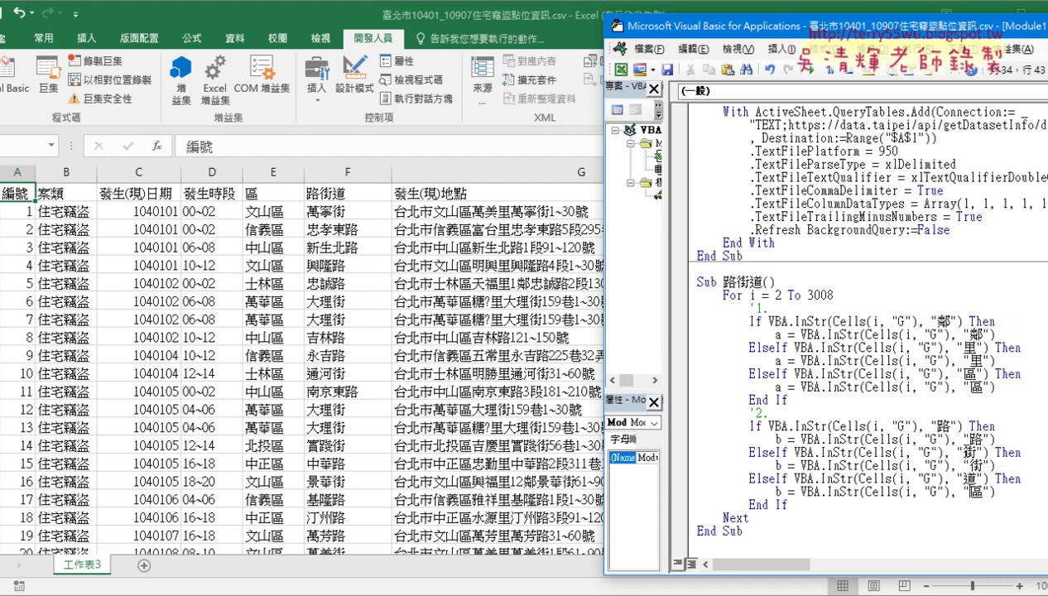
double_click(982, 491)
type("ㄉㄠˋ")
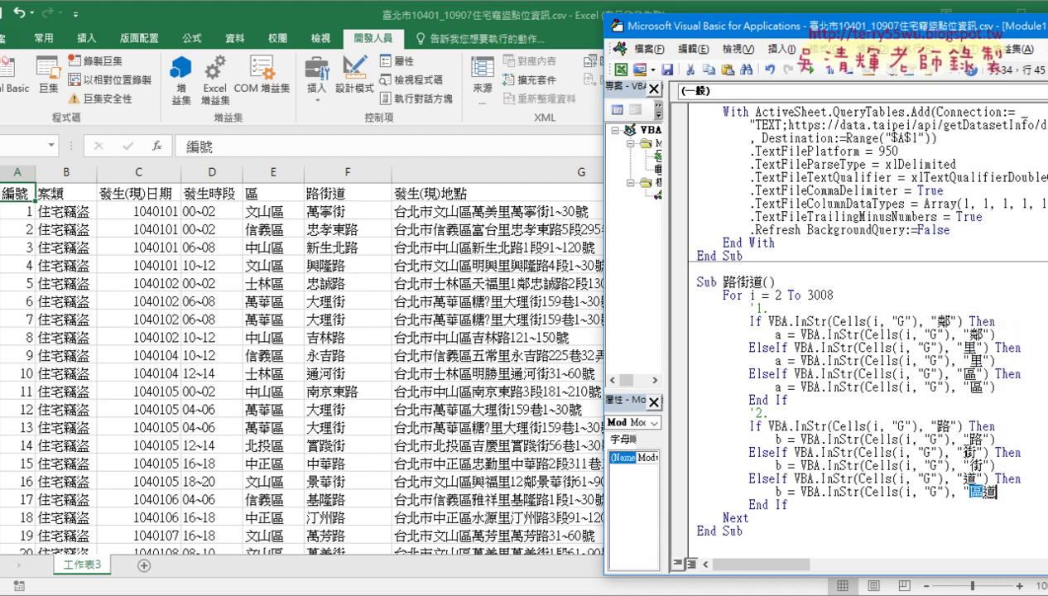
key("Return")
key("Return")
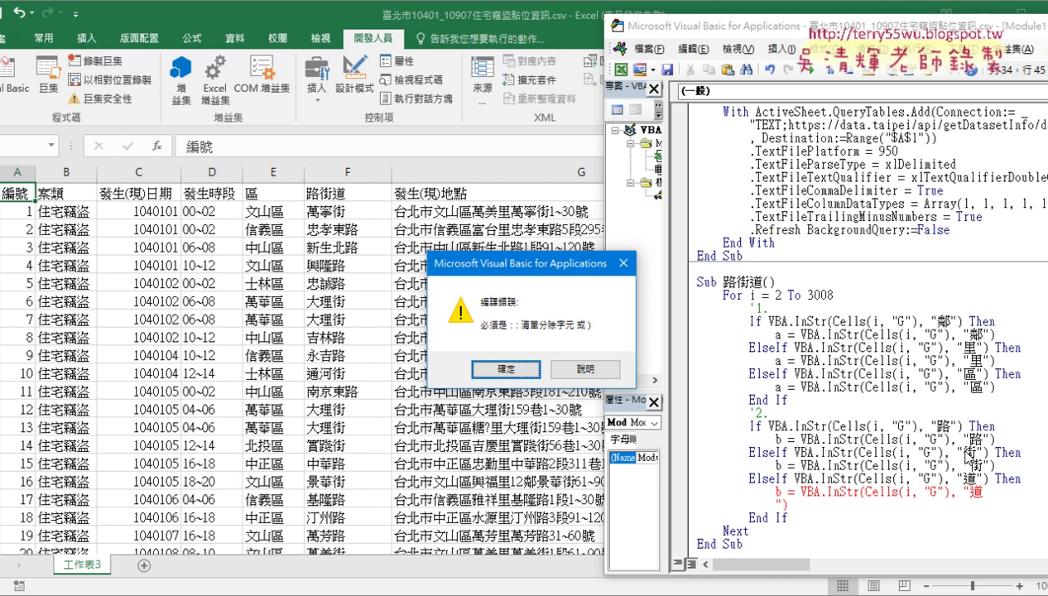
key("Return")
key("ctrl+z")
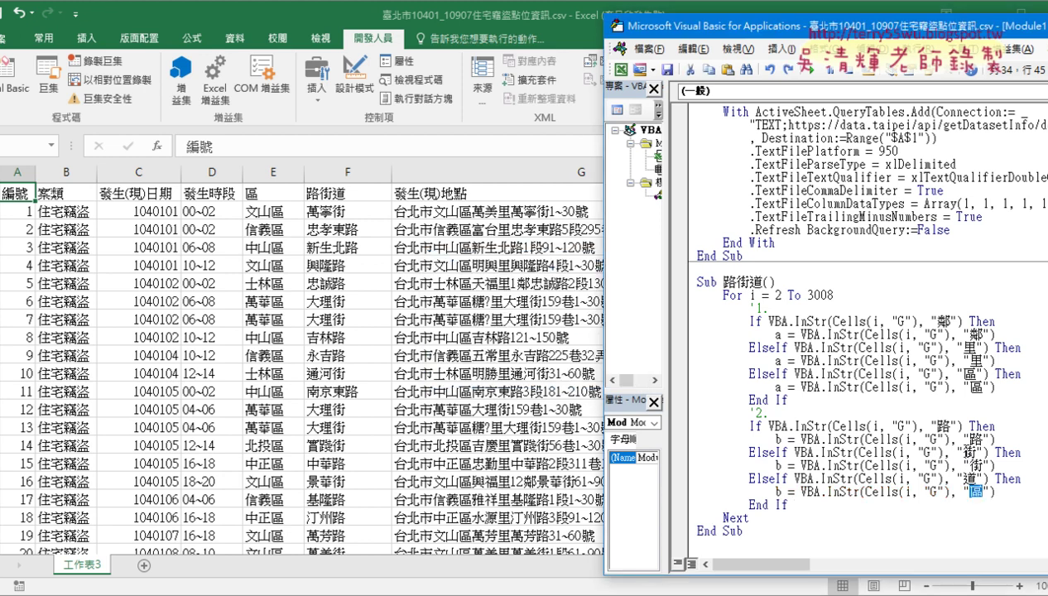
type("ㄉㄠˋ")
key("Return")
key("Down")
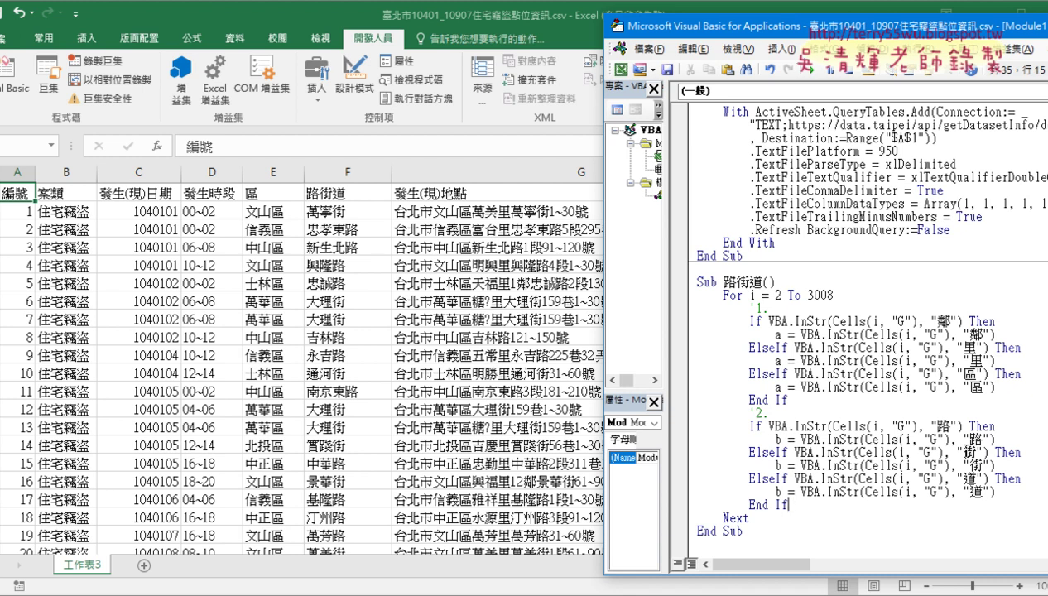
double_click(777, 334)
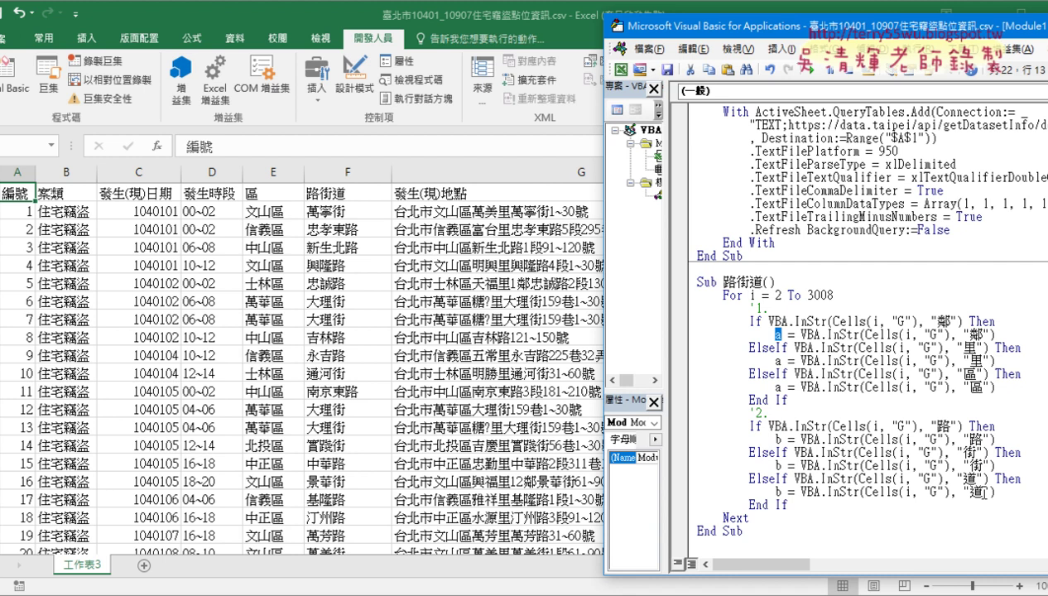
- Clear the old values in the 路街道 column from F2 downward
left_click(868, 453)
double_click(778, 439)
double_click(778, 386)
left_click(326, 213)
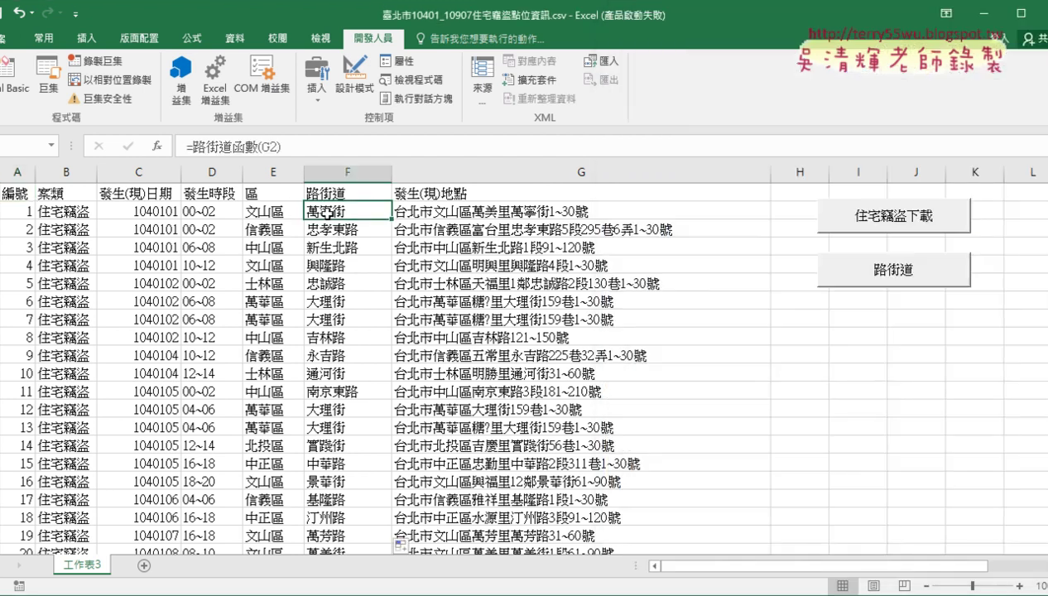
key("ctrl+shift+Down")
key("Delete")
key("ctrl+BackSpace")
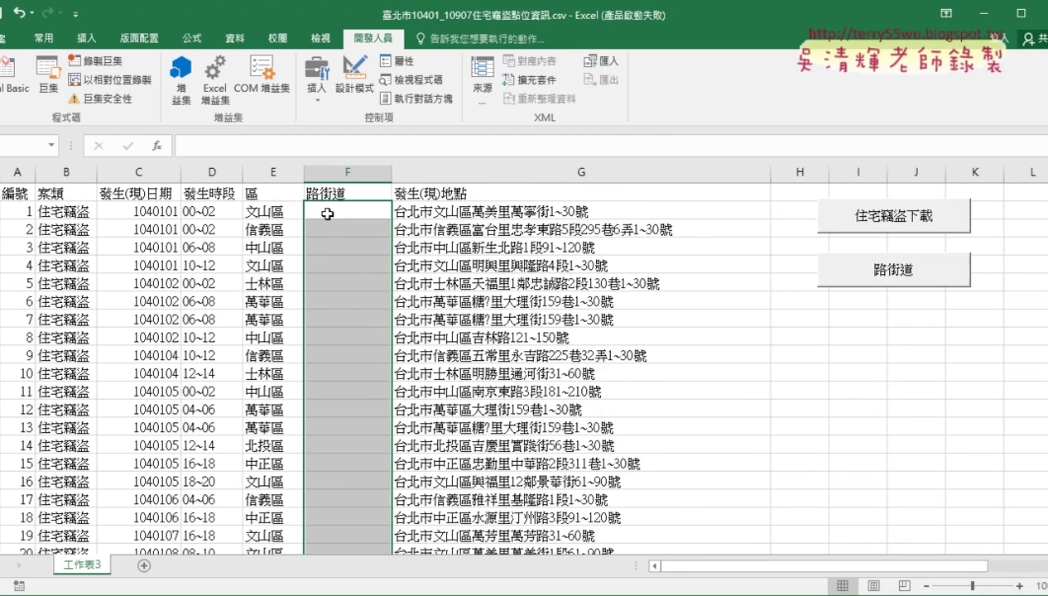
- Add an empty line after the second End If, before Next
left_click(16, 78)
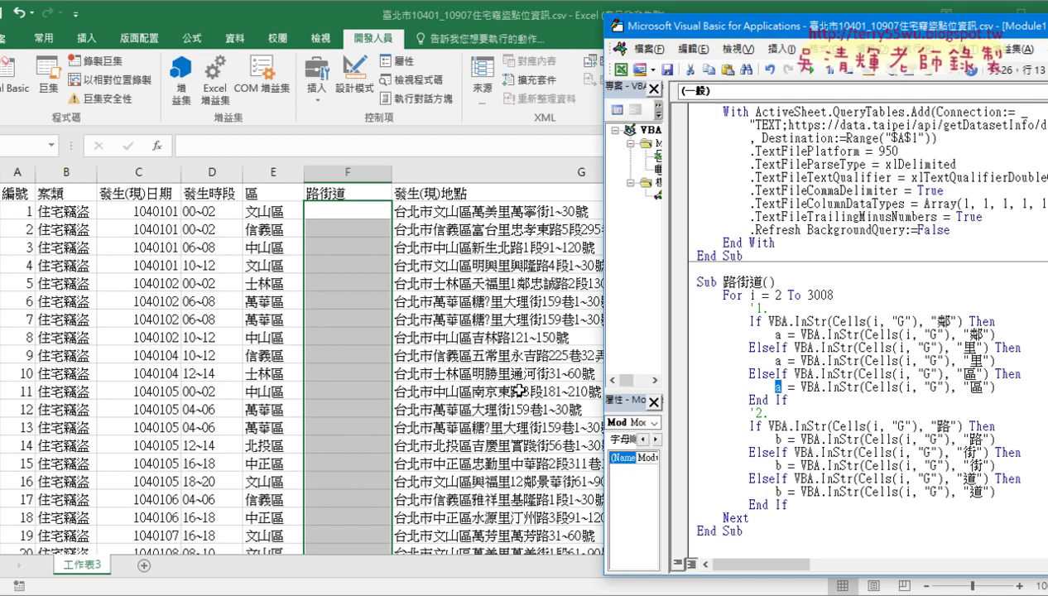
left_click(798, 501)
key("Return")
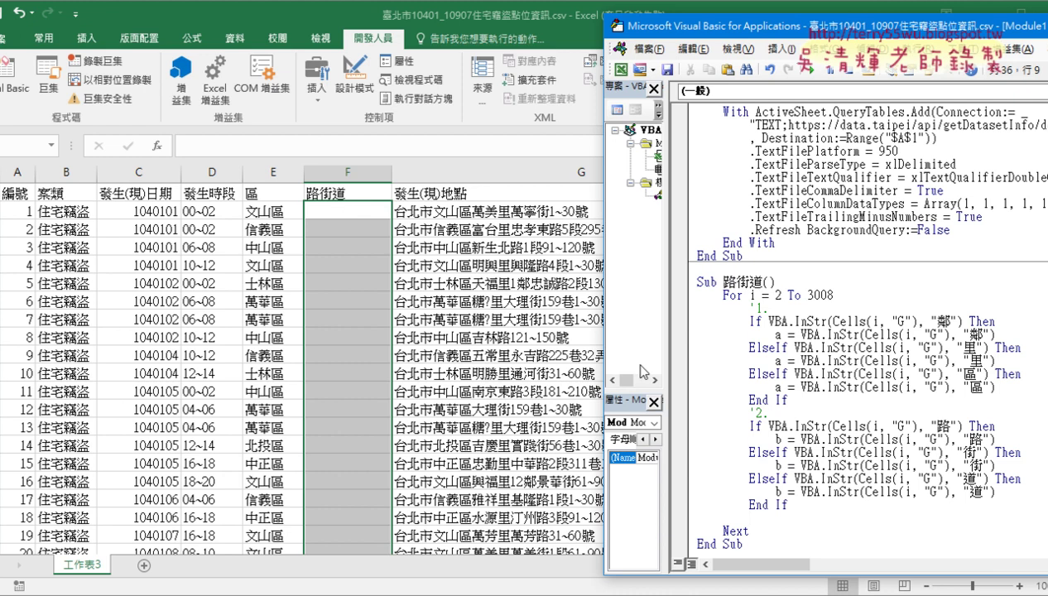
- Write Cells(i, "F") = Mid(Cells(i, "G"), a + 1, b - a) before Next
type("cell")
type("s(")
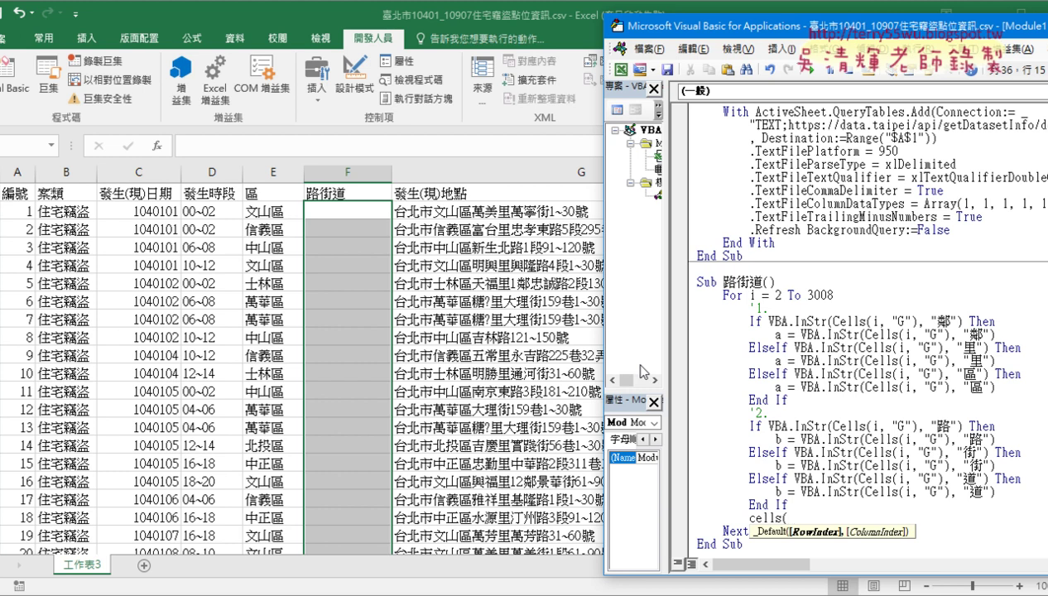
type("i,")
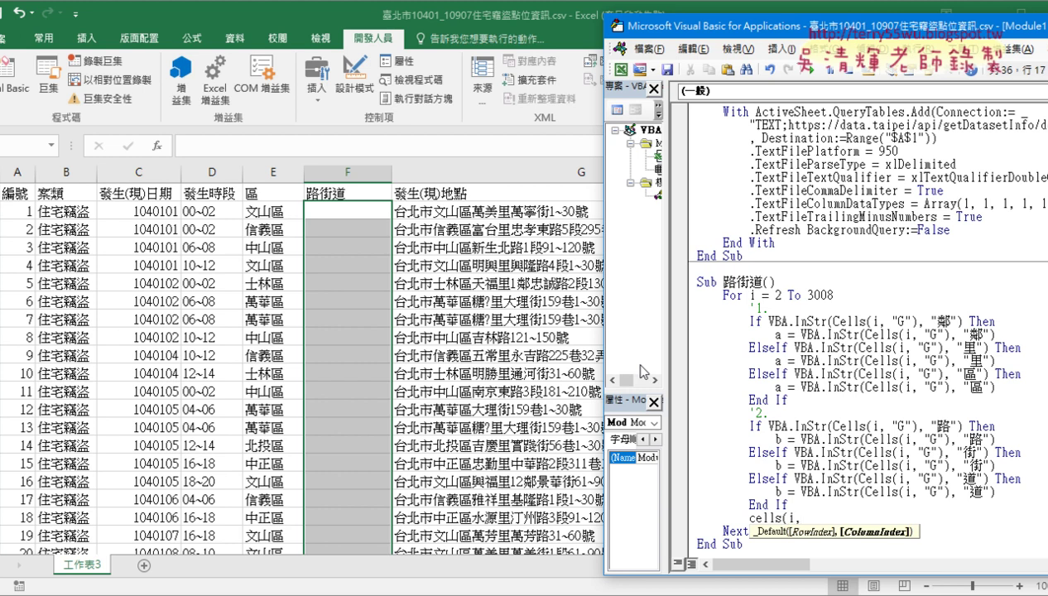
type("\"F\"")
type(")")
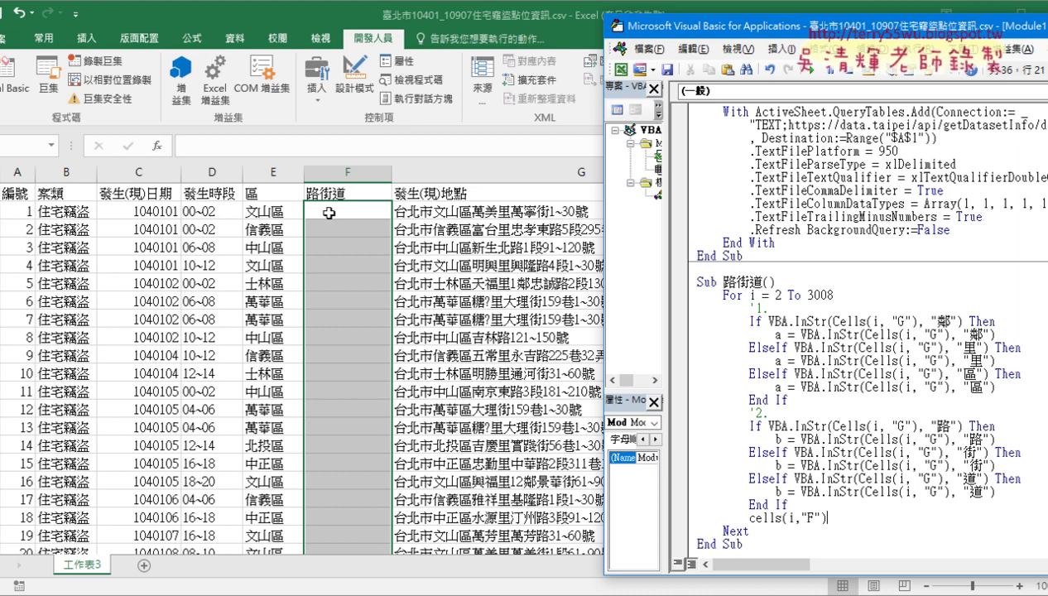
type("=")
type("mid(")
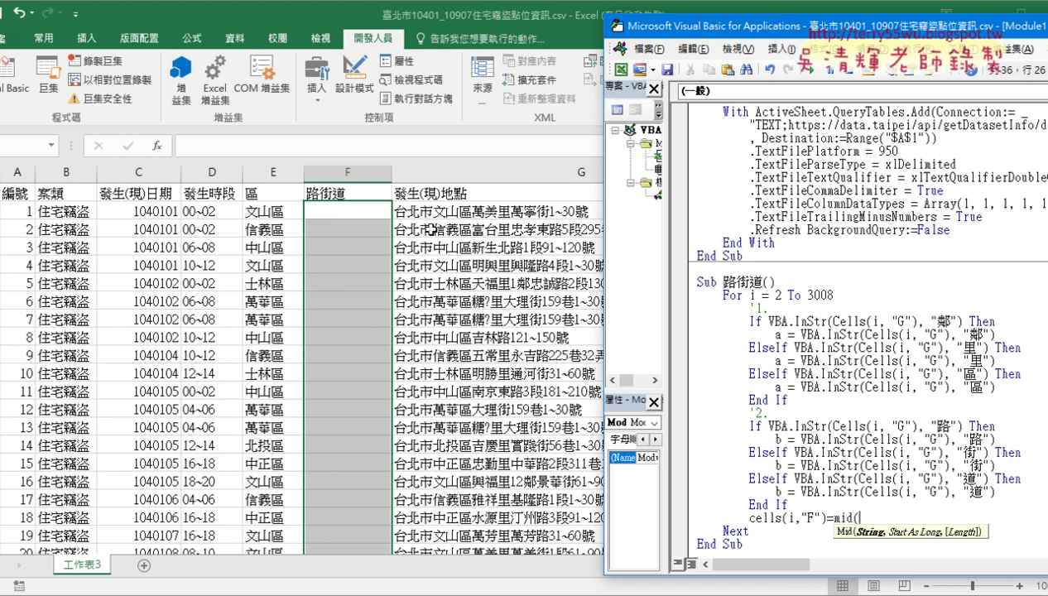
left_click_drag(826, 517, 756, 520)
key("ctrl+c")
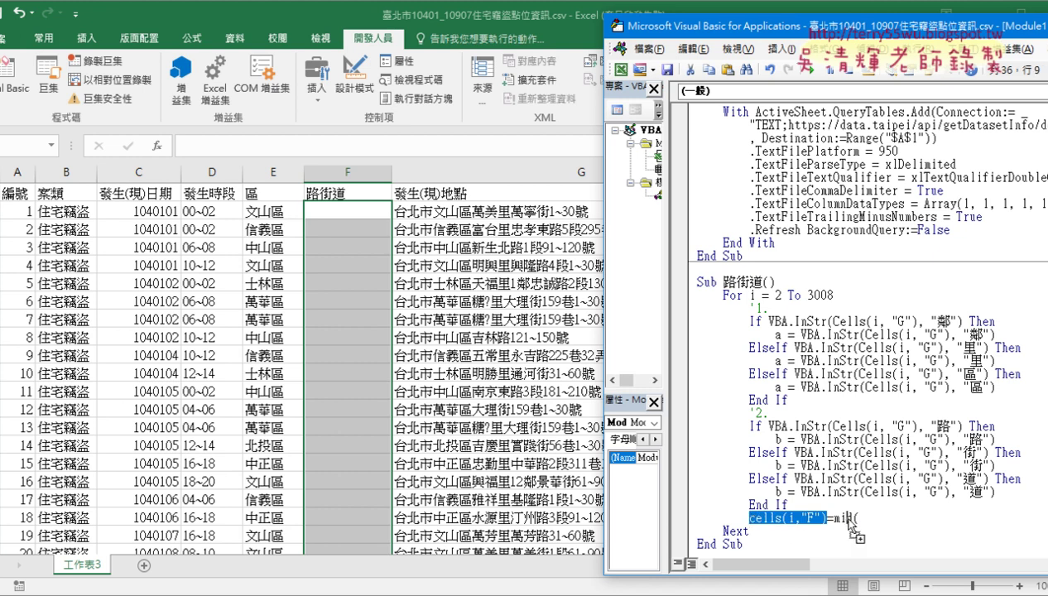
left_click(861, 518)
key("ctrl+v")
double_click(917, 518)
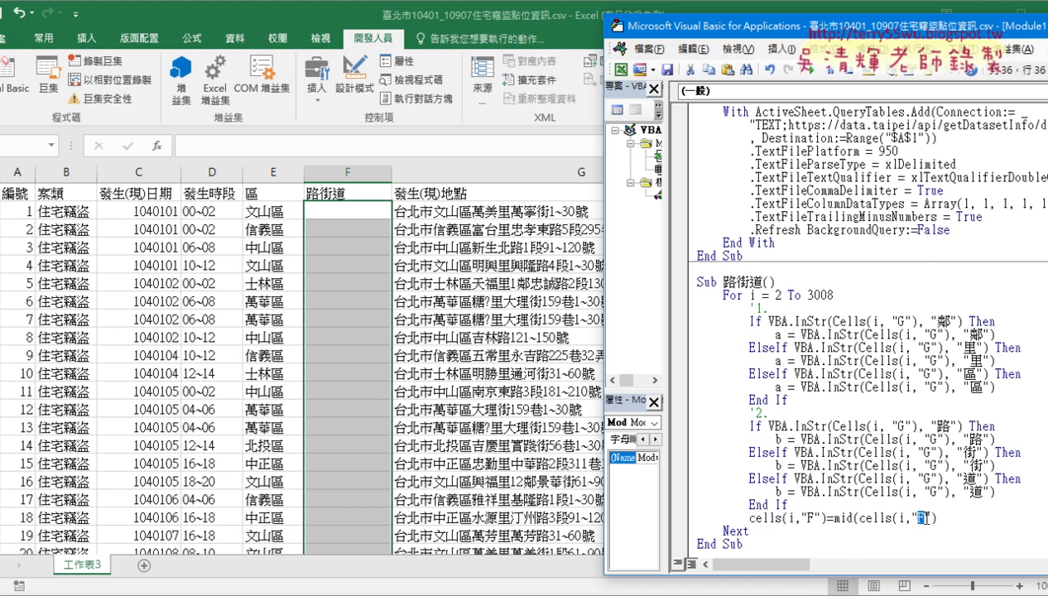
type("G")
key("End")
type(",")
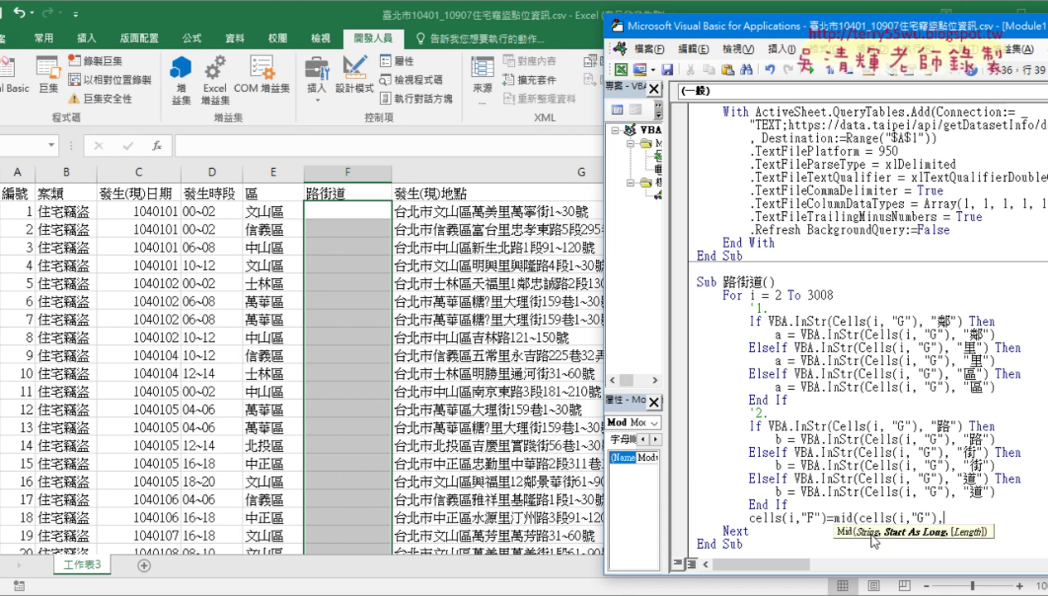
type("a")
type("+1,")
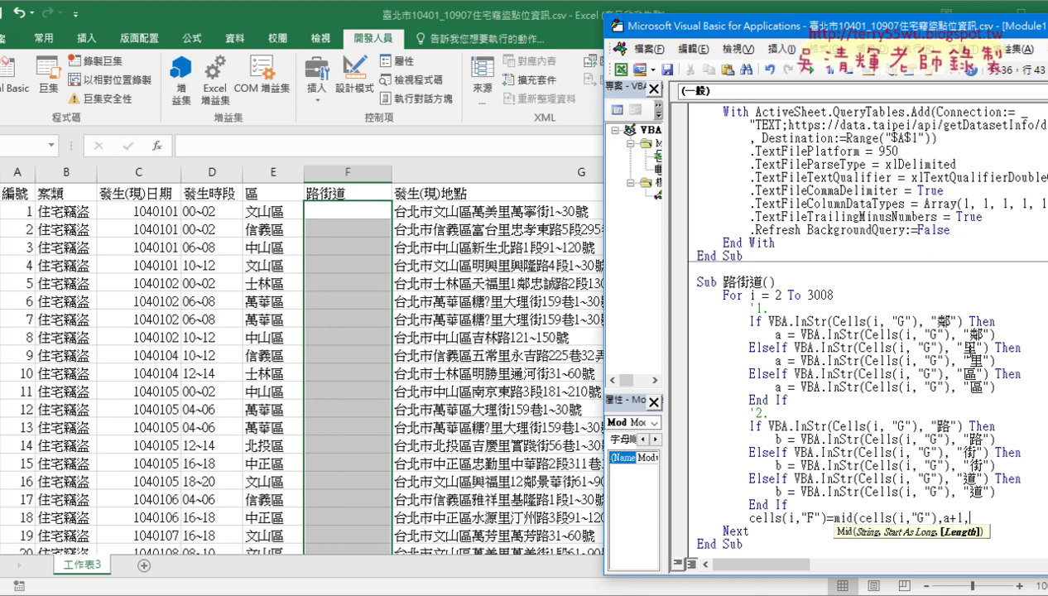
type("b")
type("-a")
type(")")
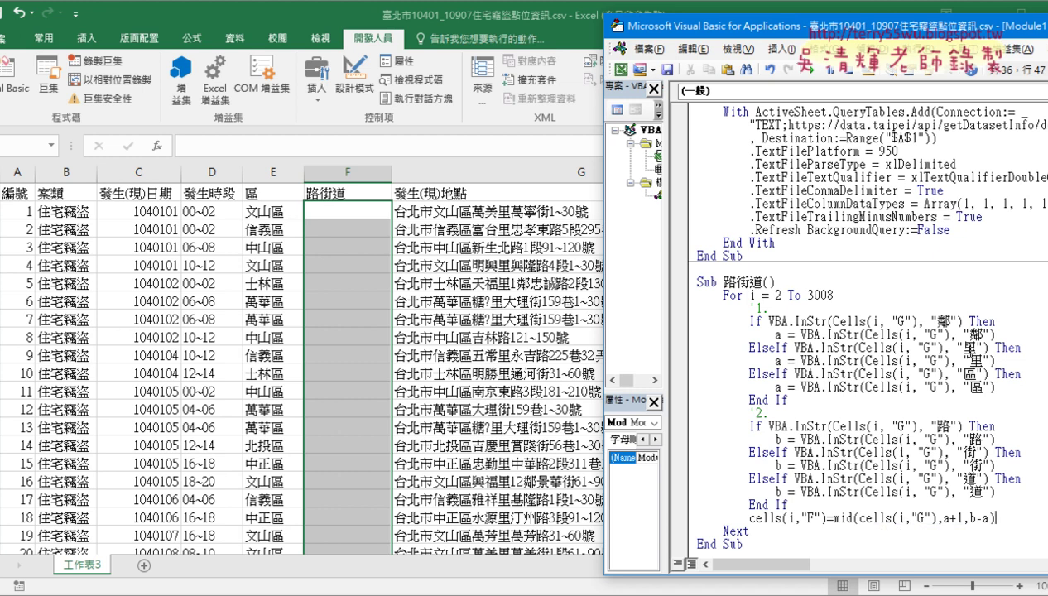
left_click(865, 533)
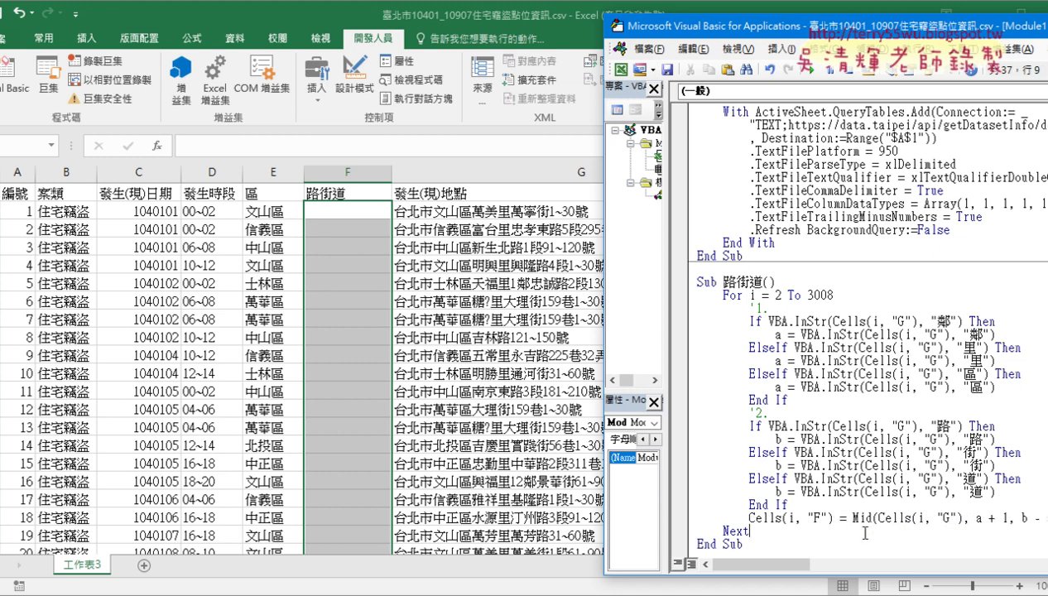
- Insert a '3. comment line above the Mid assignment
left_click(819, 505)
key("Return")
type("ㄊ")
key("BackSpace")
type("'")
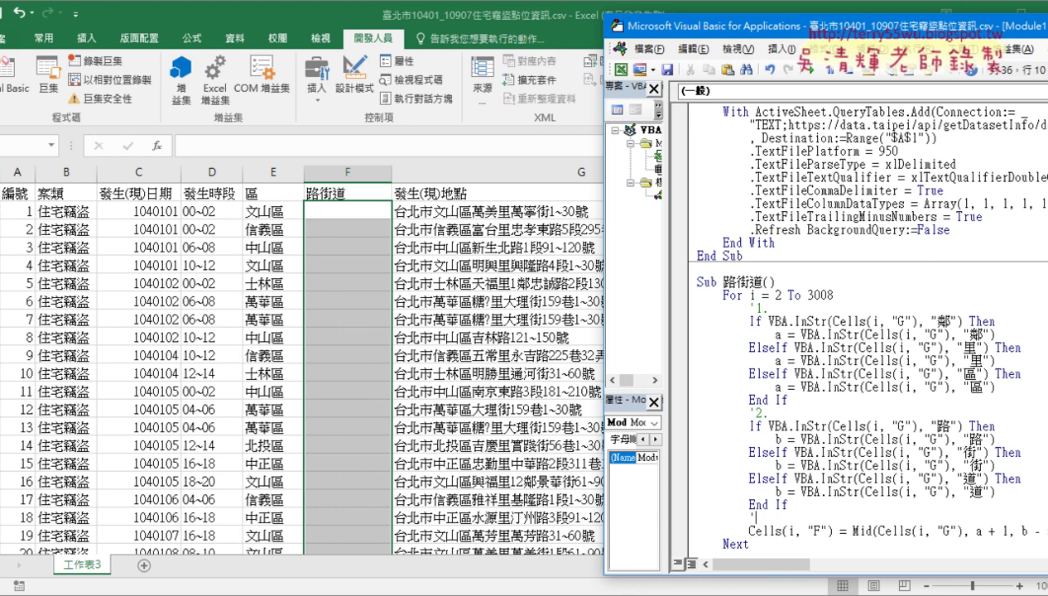
type("3.")
- Step with F8 through the first row's 里 and 街 checks to the Mid line
left_click_drag(859, 574, 859, 589)
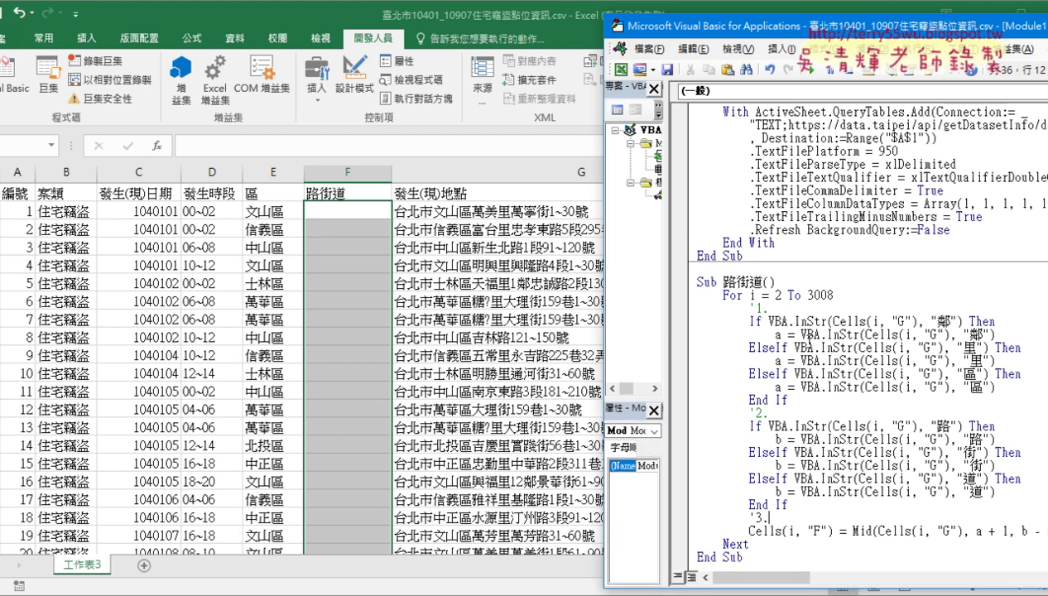
left_click(789, 411)
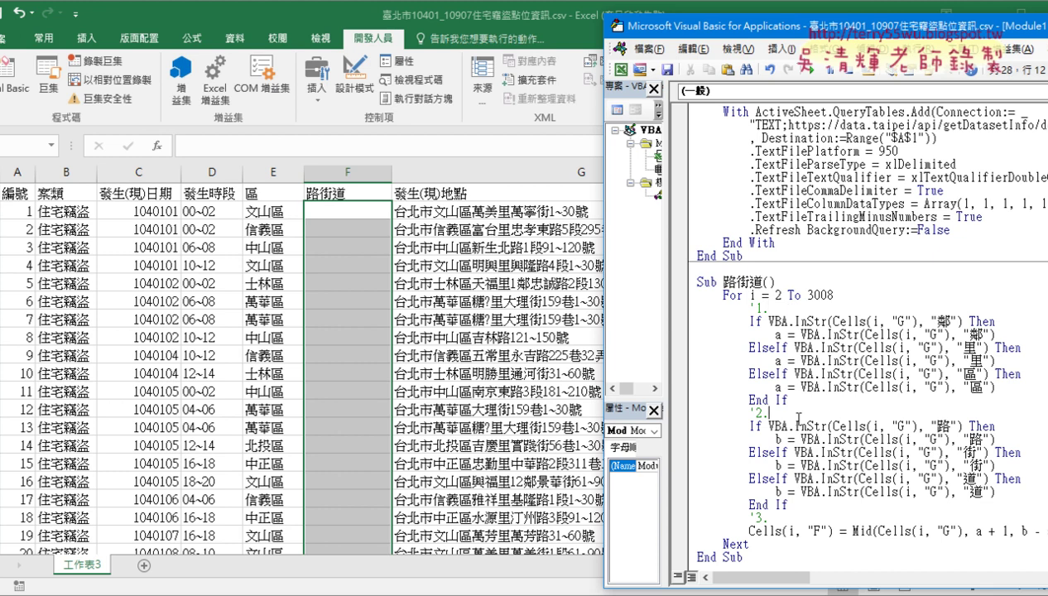
left_click(795, 515)
left_click(803, 308)
key("F8")
key("F8")
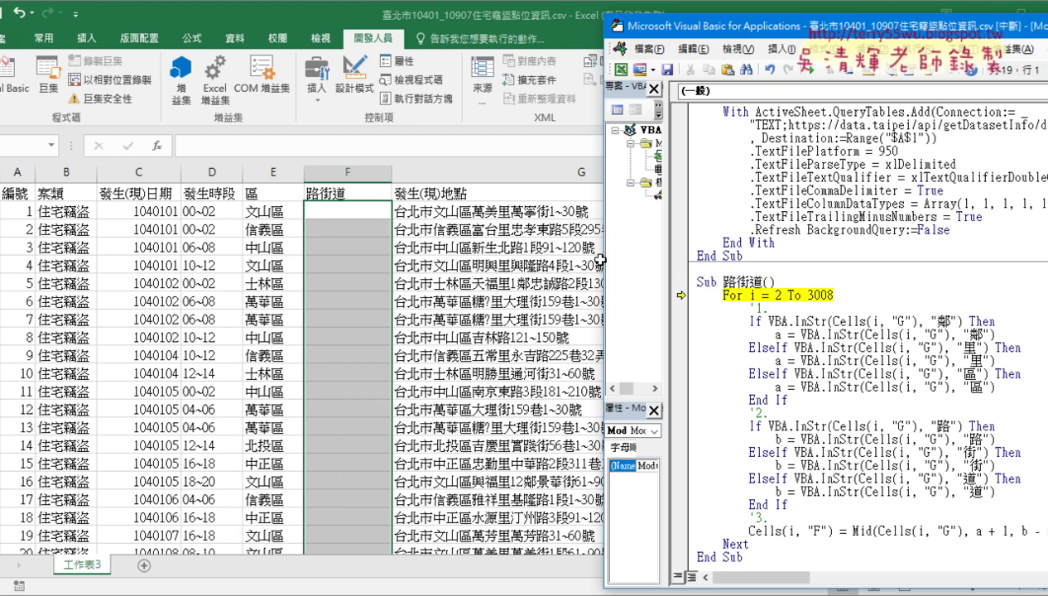
key("F8")
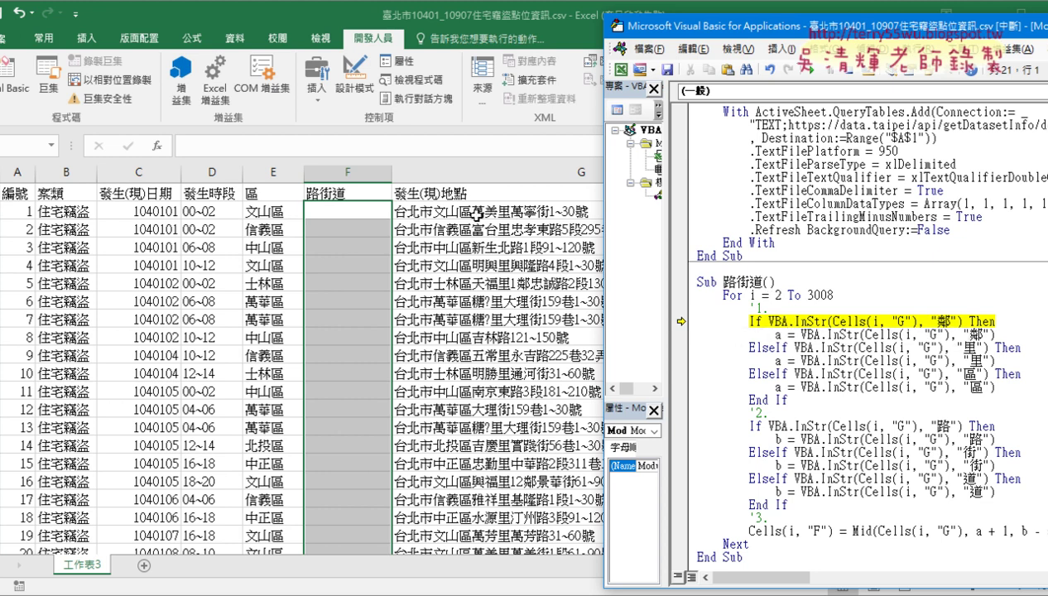
key("F8")
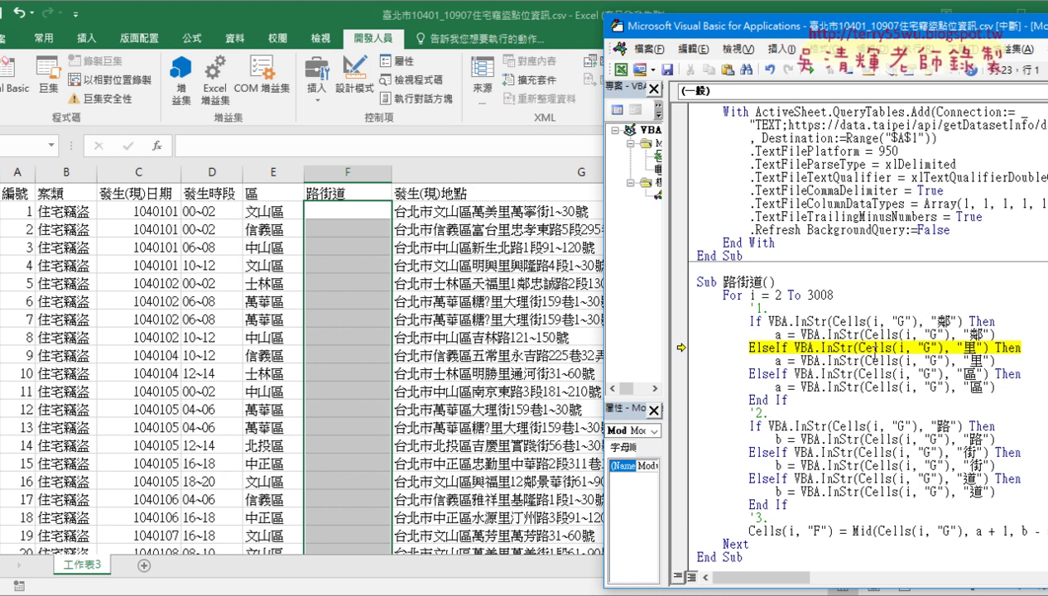
mouse_move(885, 347)
key("F8")
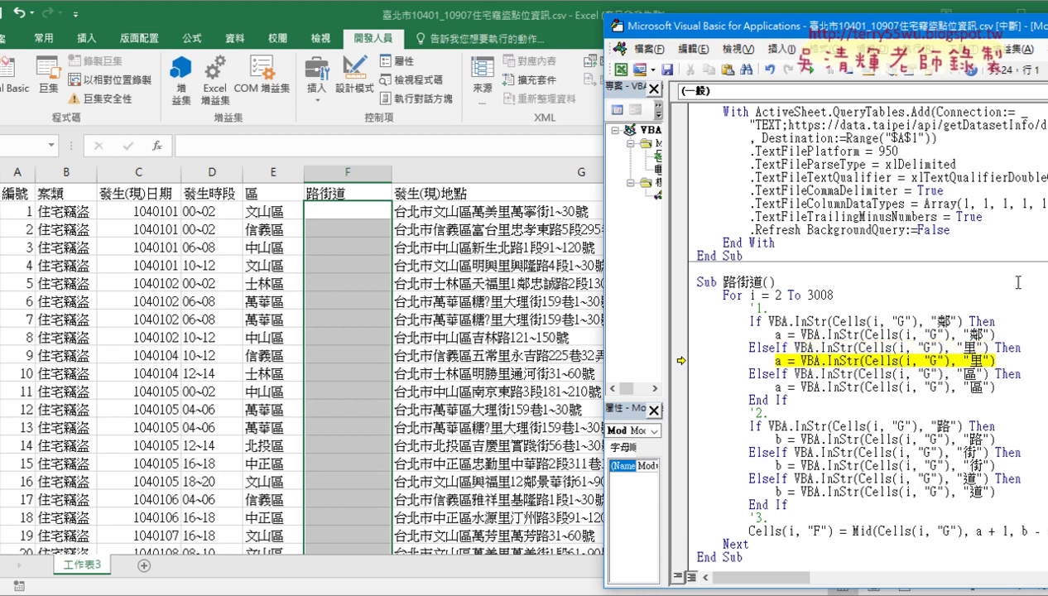
key("F8")
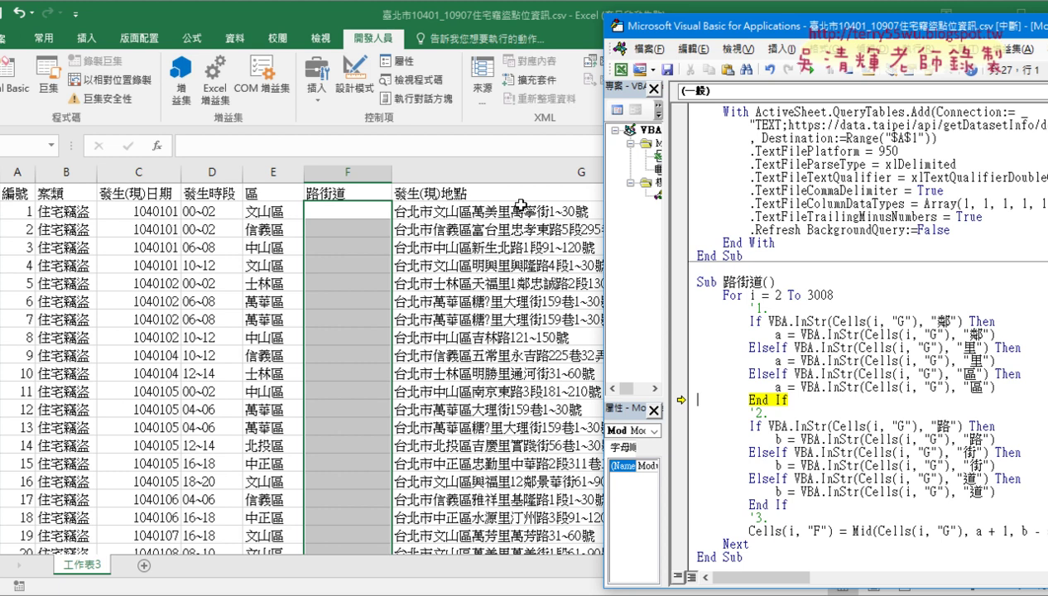
key("F8")
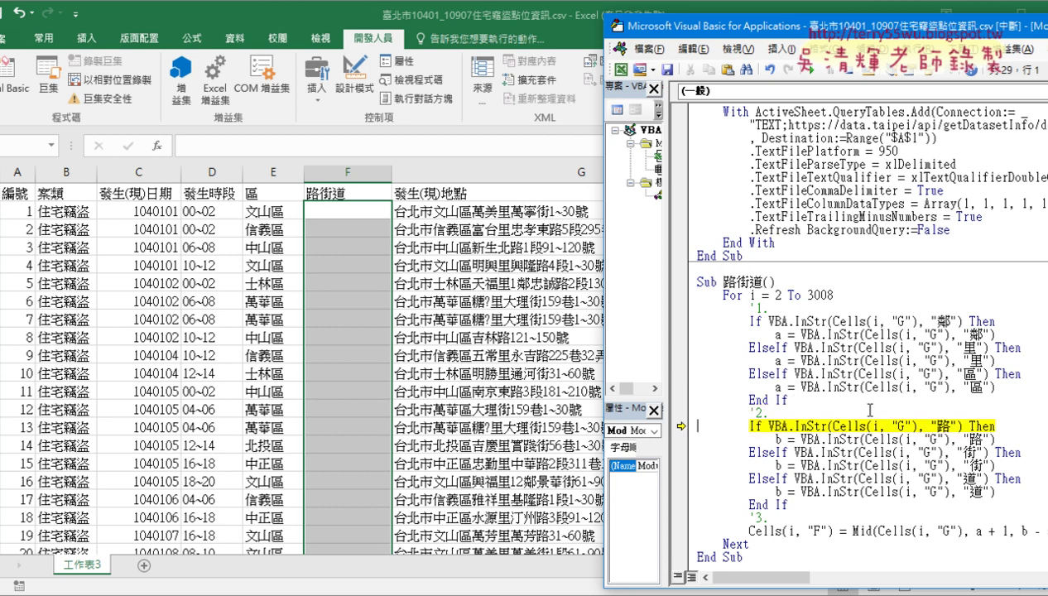
key("F8")
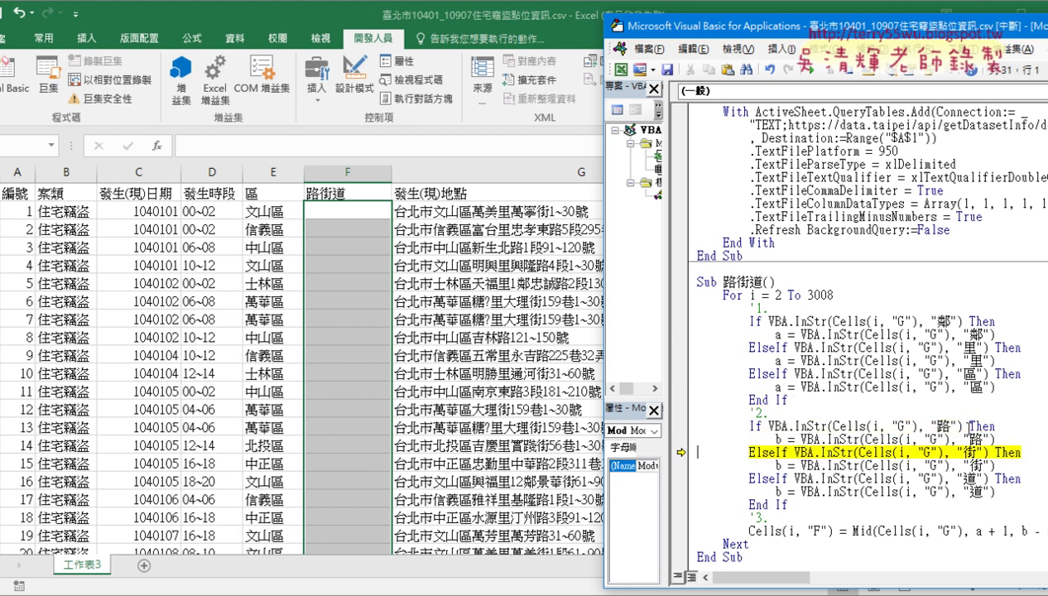
key("F8")
key("F8")
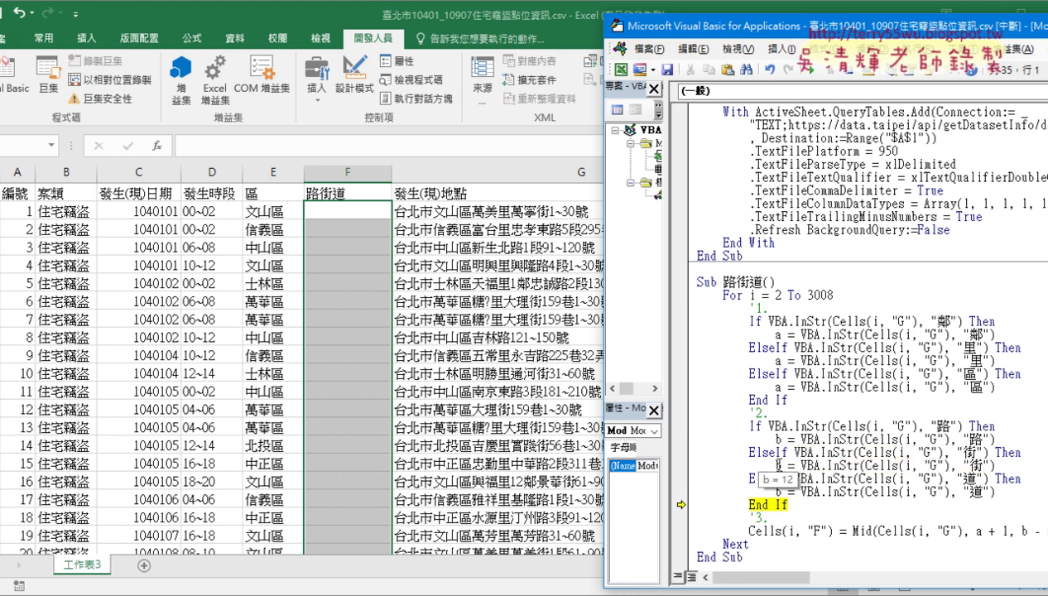
key("F8")
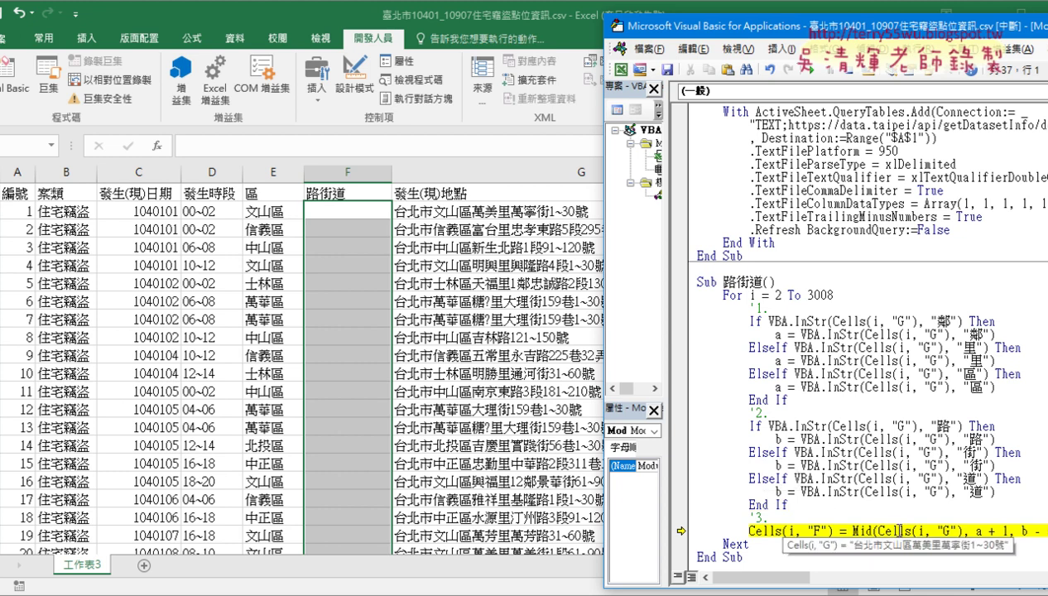
- Inspect the a + 1 value, then keep stepping so F2 gets 萬寧街 and more rows fill
left_click(979, 530)
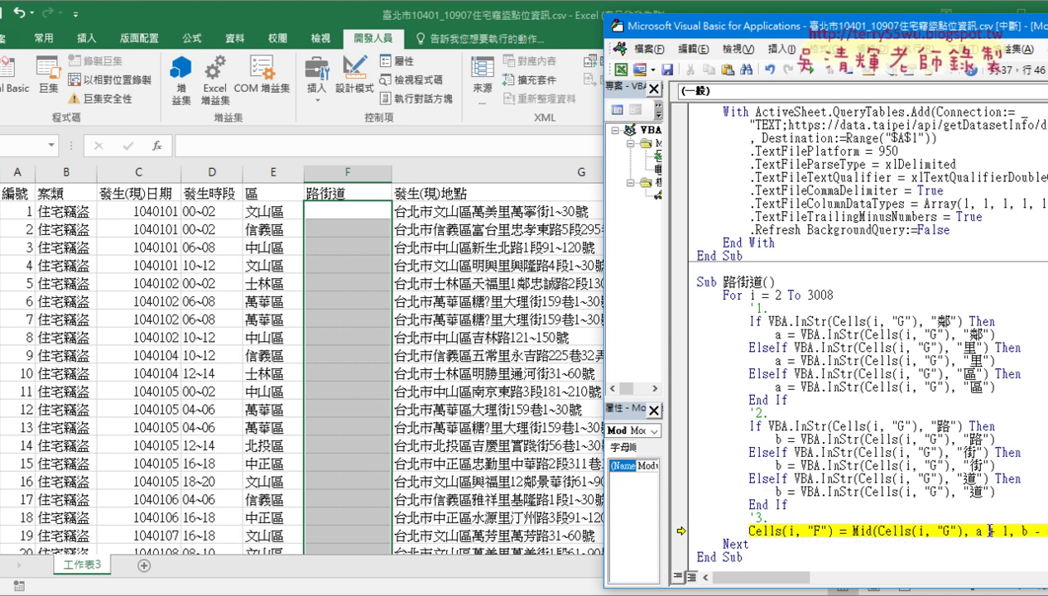
left_click_drag(976, 531, 1044, 534)
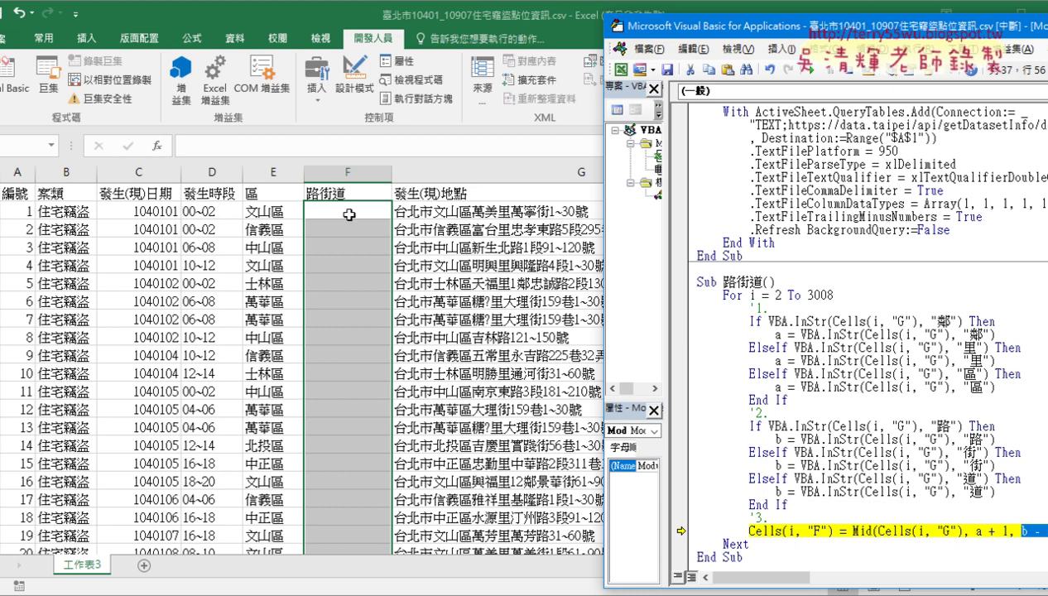
left_click(838, 468)
key("F8")
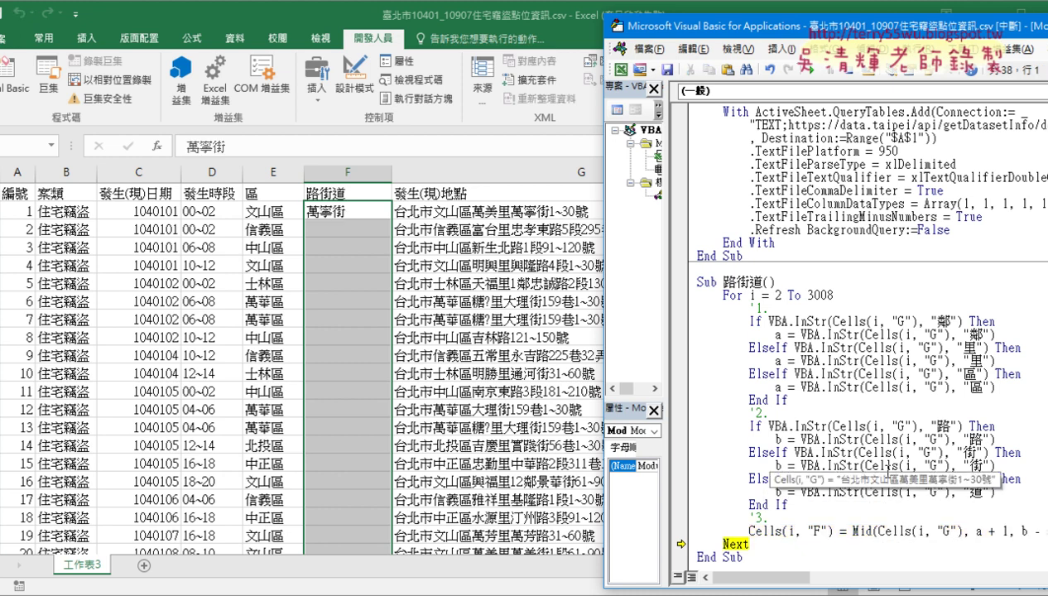
key("F8")
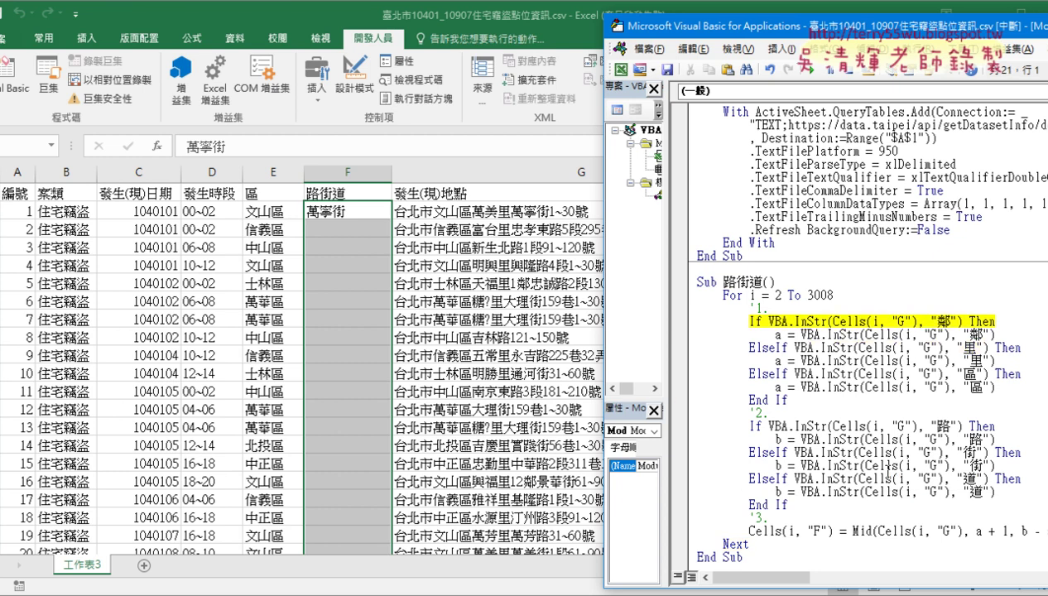
key("F8")
key("F8")
key("F8")
key("F8")
key("F8")
key("F8")
key("F8")
key("F8")
key("F8")
key("F8")
key("F8")
key("F8")
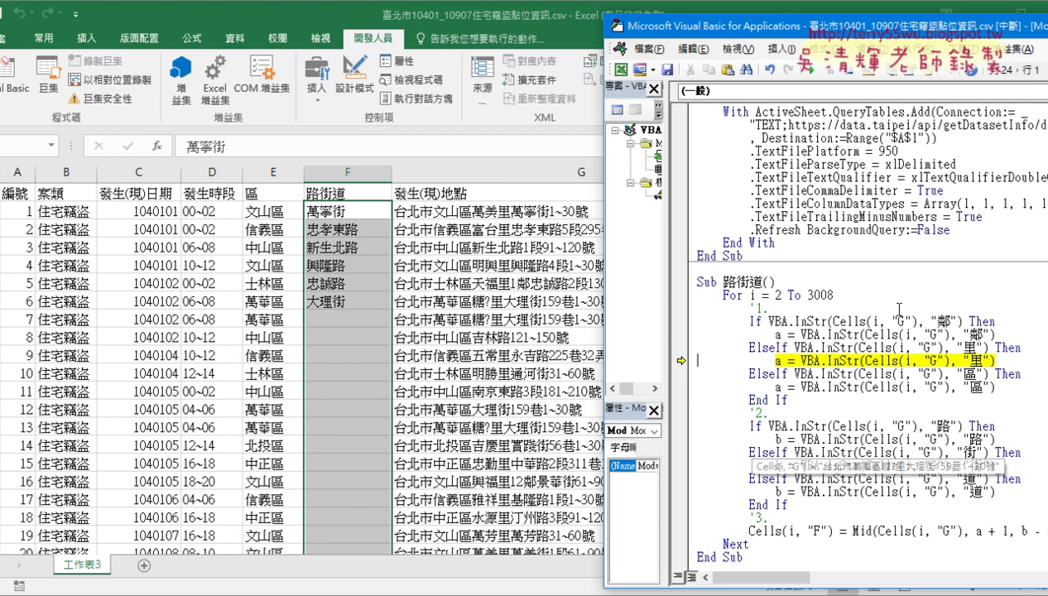
- Run the rest of the macro with Continue, then highlight the For line and 鄰 If lines
left_click(813, 73)
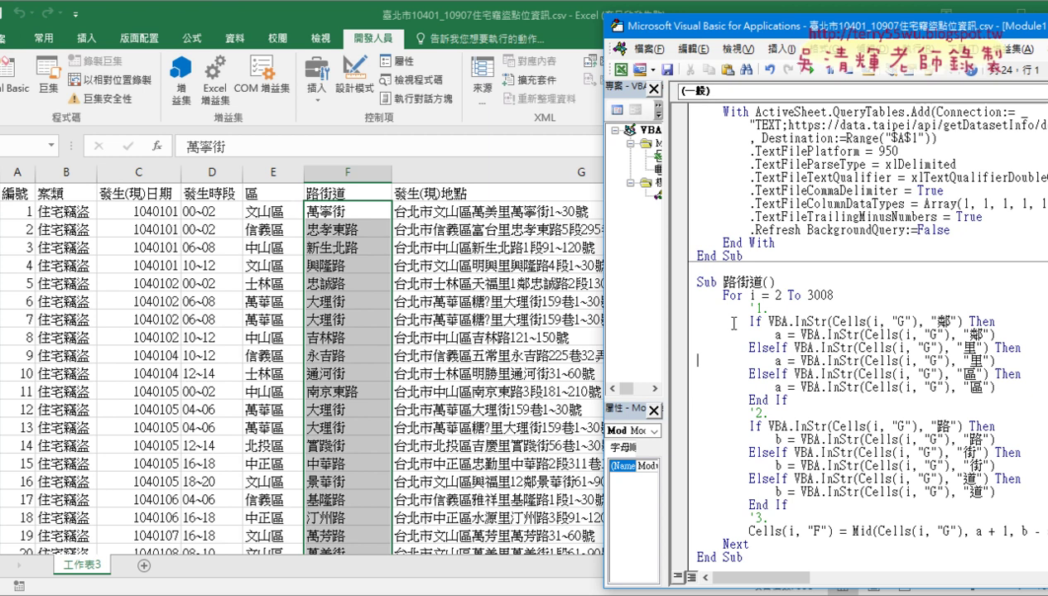
left_click_drag(834, 297, 672, 296)
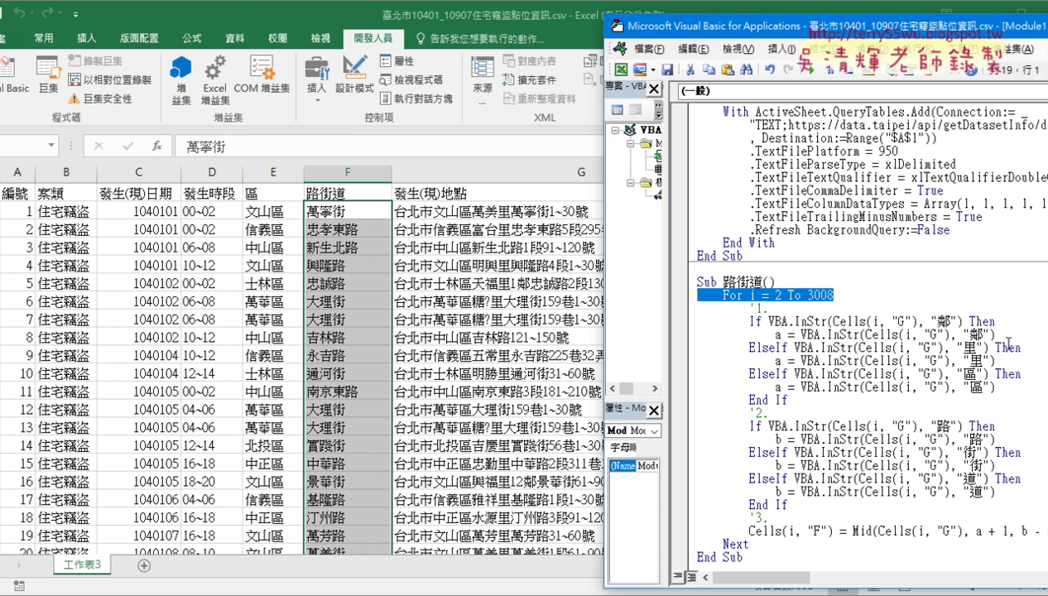
left_click_drag(997, 335, 683, 321)
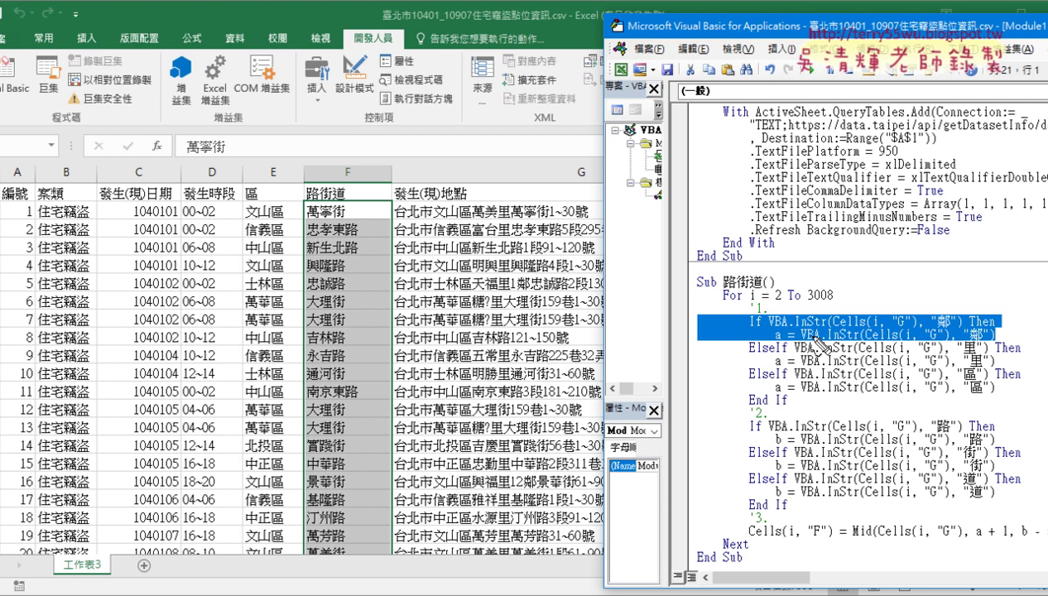
left_click_drag(750, 329, 774, 355)
left_click_drag(750, 407, 794, 407)
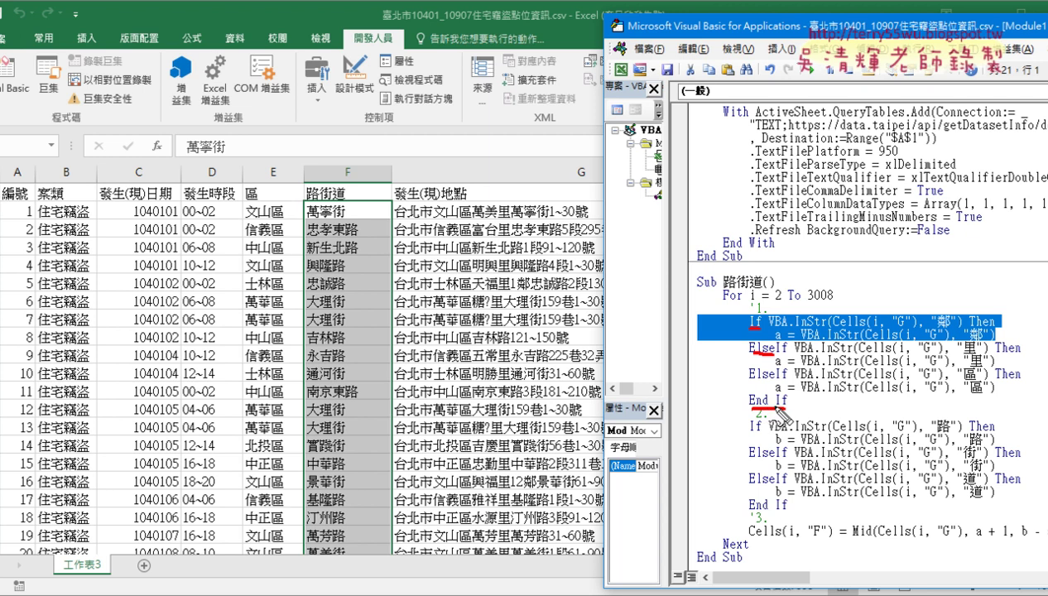
mouse_move(694, 372)
left_mouse_down()
mouse_move(674, 459)
mouse_move(727, 483)
mouse_move(703, 496)
left_mouse_up()
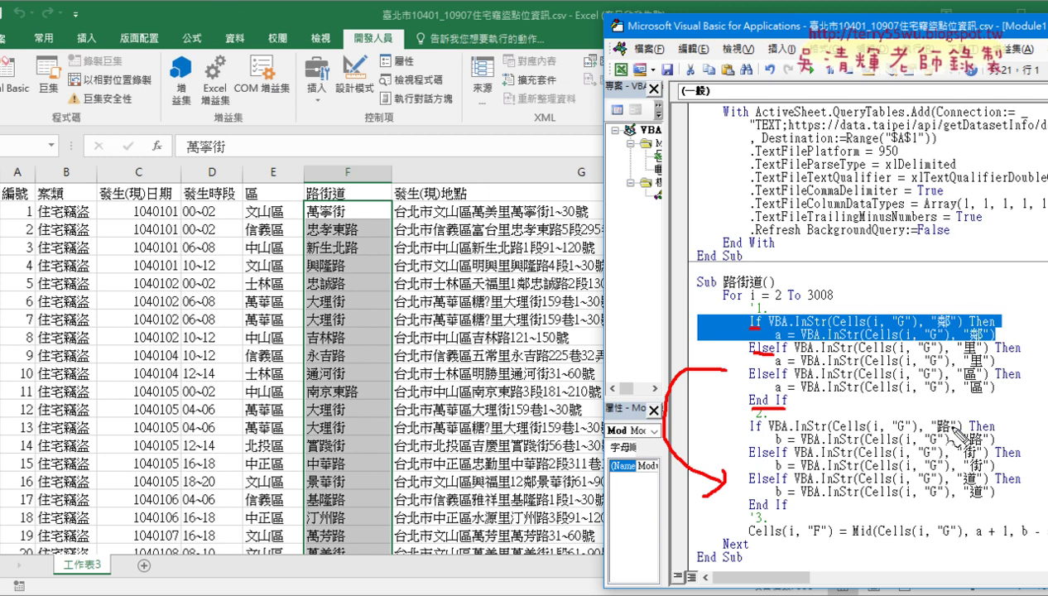
left_click_drag(859, 541, 1036, 547)
mouse_move(951, 530)
left_mouse_down()
mouse_move(931, 503)
mouse_move(812, 517)
mouse_move(828, 517)
left_mouse_up()
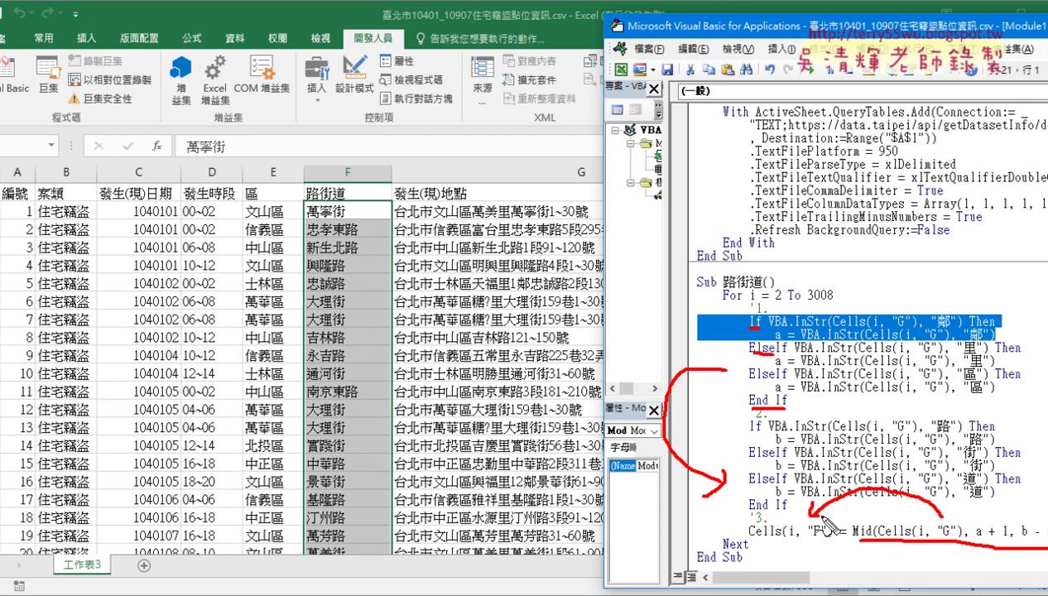